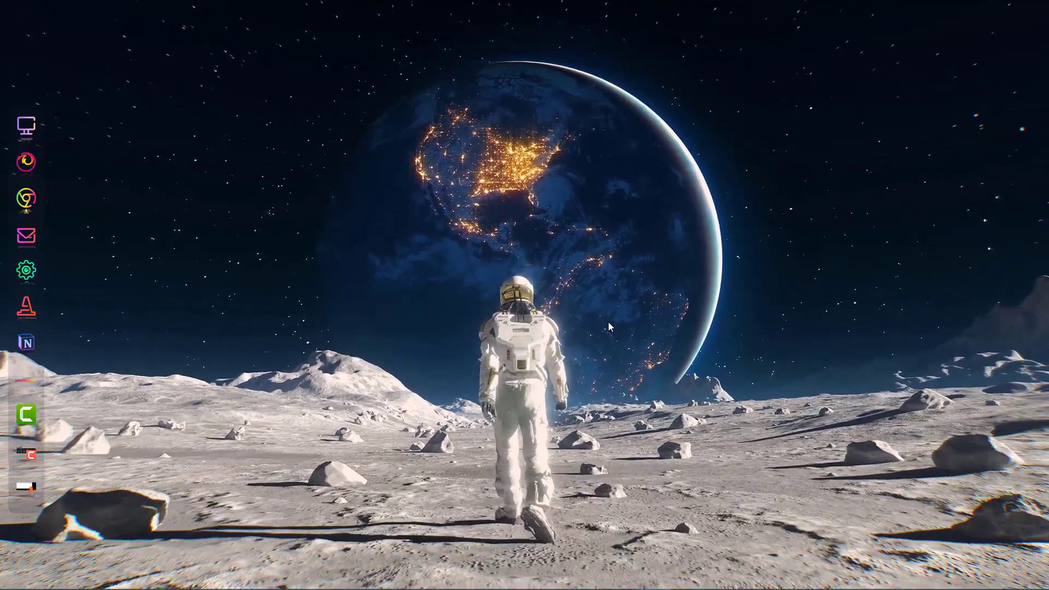
Step: Bring up Chrome and scroll the Instagram feed to the alexandbooks_ book carousel
{"action": "mouse_move", "coordinate": [491, 587]}
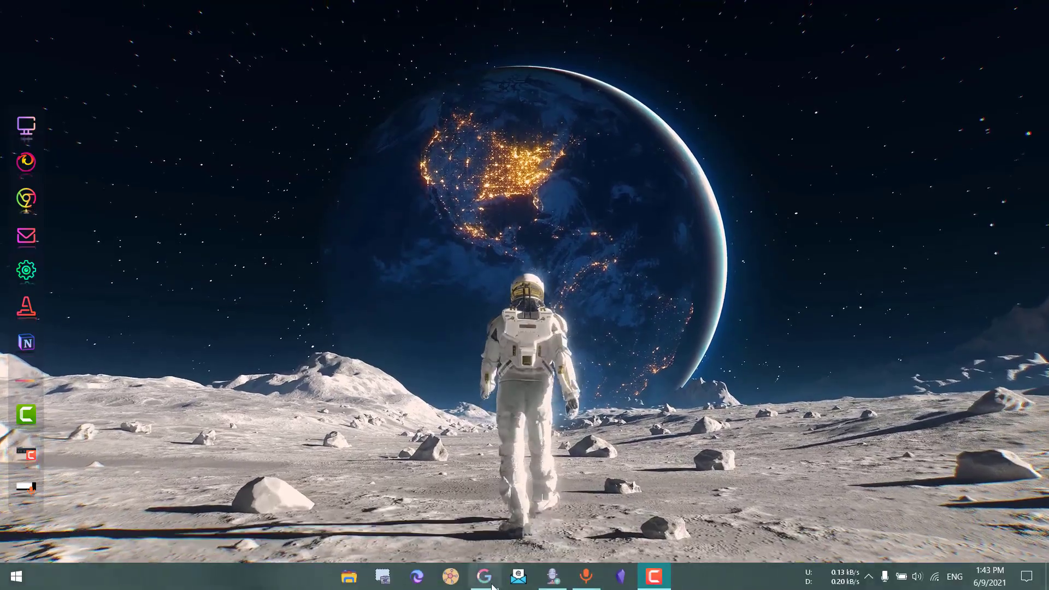
{"action": "left_click", "coordinate": [475, 492]}
{"action": "scroll", "coordinate": [306, 288], "scroll_direction": "down", "scroll_amount": 6}
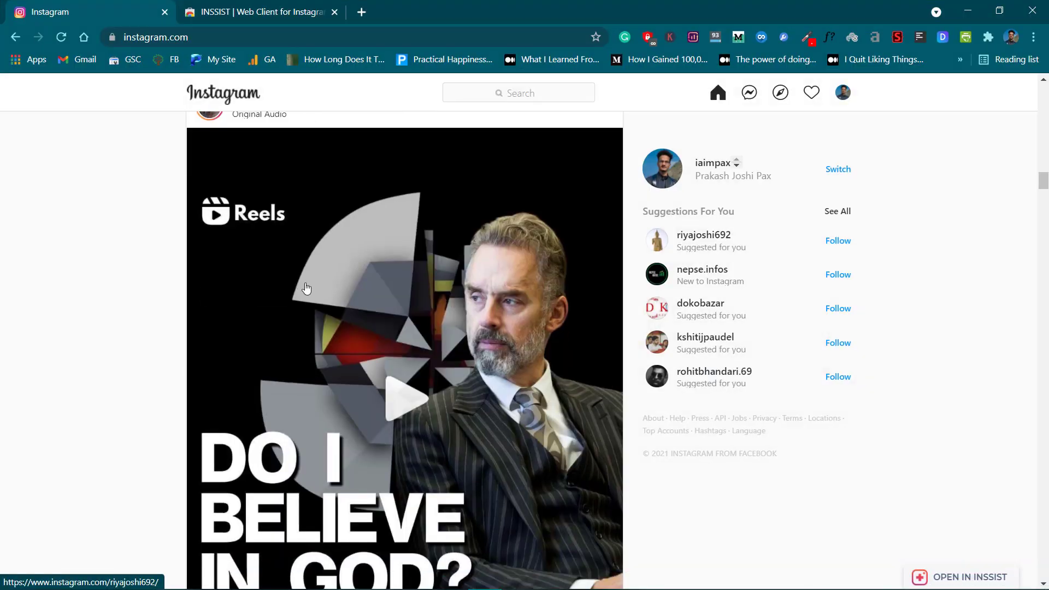
{"action": "scroll", "coordinate": [306, 288], "scroll_direction": "down", "scroll_amount": 10}
{"action": "scroll", "coordinate": [394, 276], "scroll_direction": "down", "scroll_amount": 5}
{"action": "scroll", "coordinate": [439, 275], "scroll_direction": "up", "scroll_amount": 5}
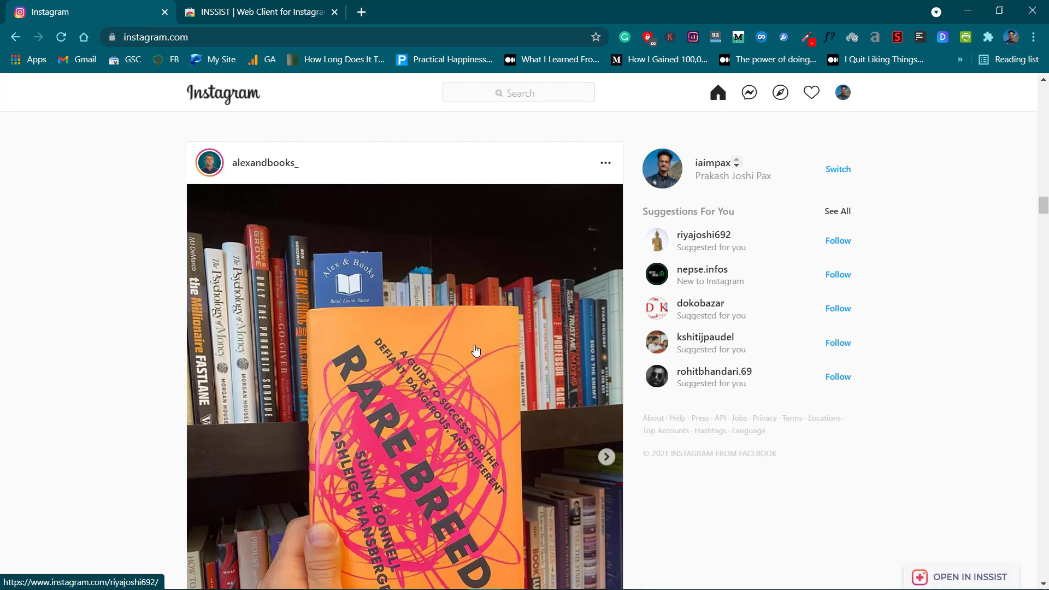
Step: Advance the carousel two slides to the highlighted pages, then switch to the INSSIST store tab
{"action": "left_click", "coordinate": [604, 456]}
{"action": "left_click", "coordinate": [605, 456]}
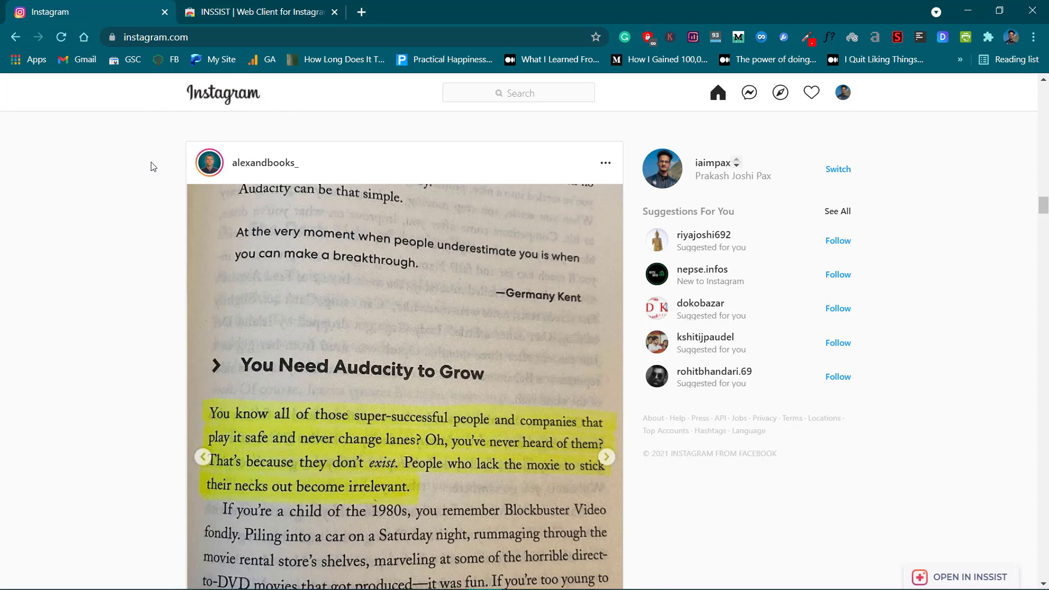
{"action": "left_click", "coordinate": [235, 12]}
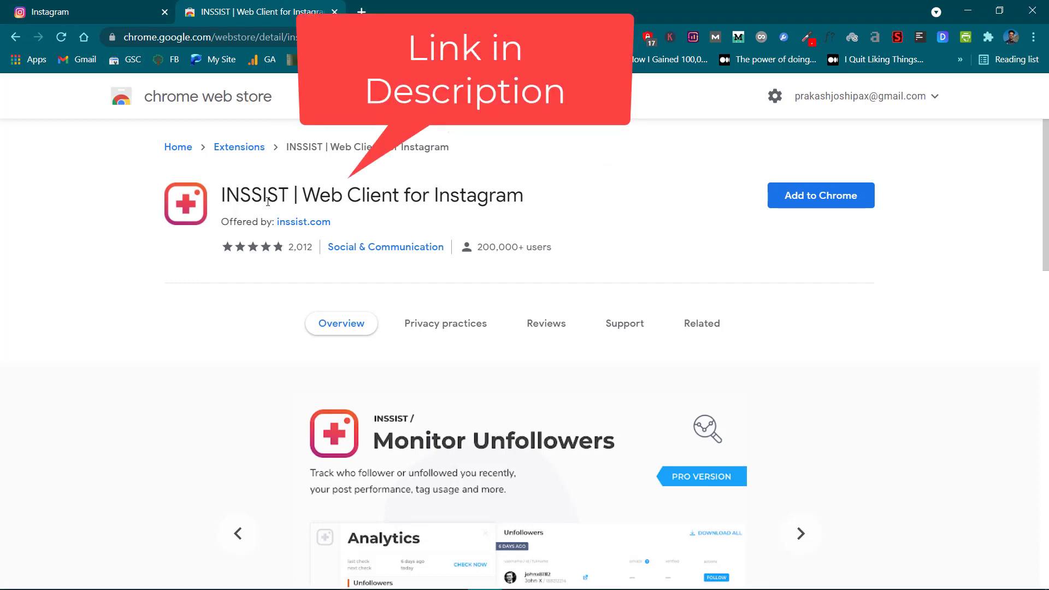
Step: Add the INSSIST | Web Client for Instagram extension to Chrome
{"action": "left_click_drag", "start_coordinate": [268, 198], "coordinate": [476, 198]}
{"action": "left_click", "coordinate": [508, 199]}
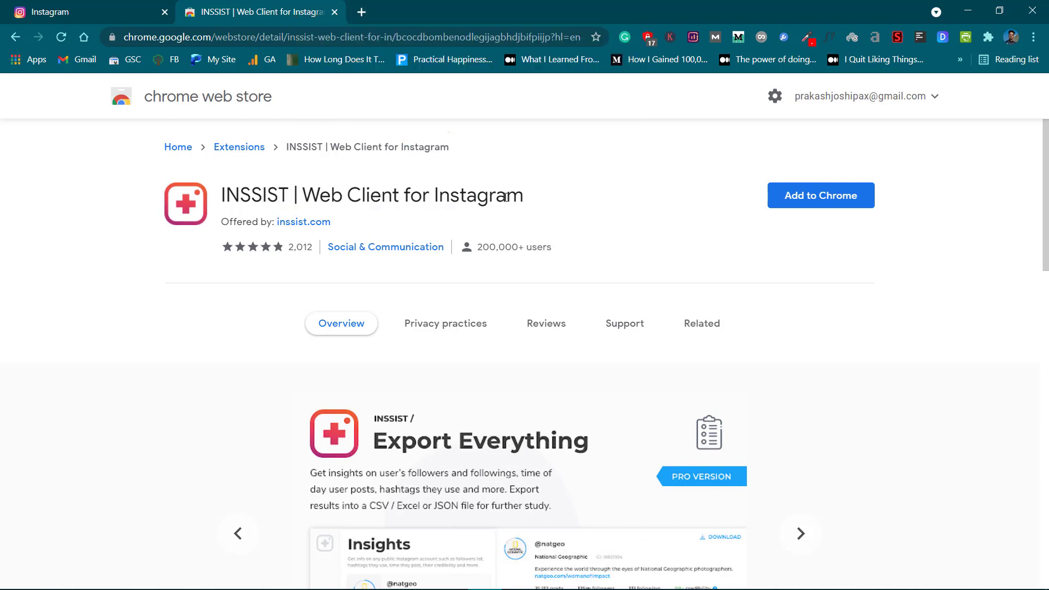
{"action": "left_click_drag", "start_coordinate": [263, 197], "coordinate": [326, 193]}
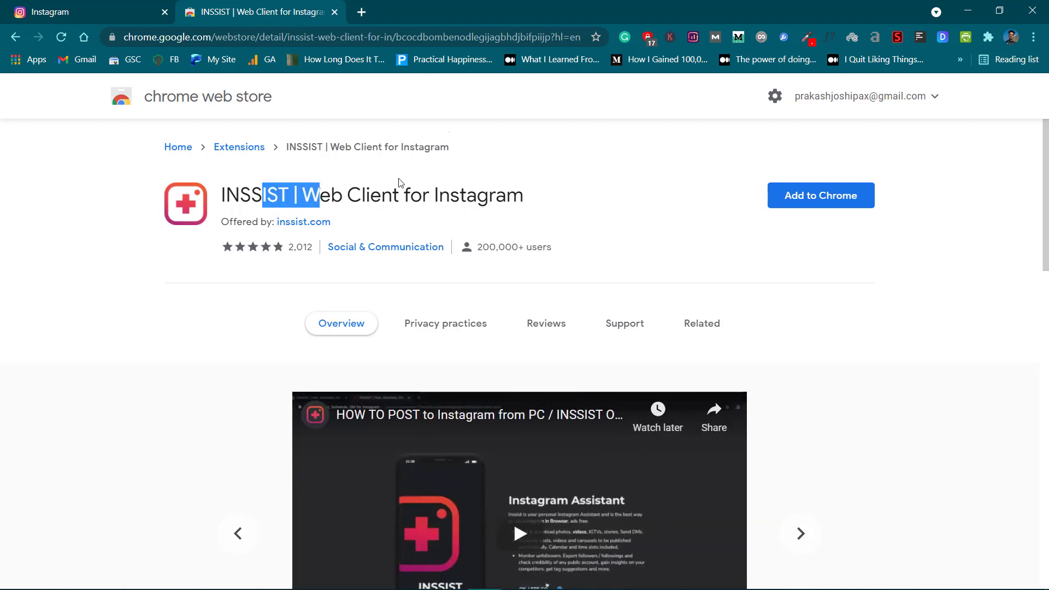
{"action": "left_click", "coordinate": [457, 187]}
{"action": "left_click", "coordinate": [822, 198]}
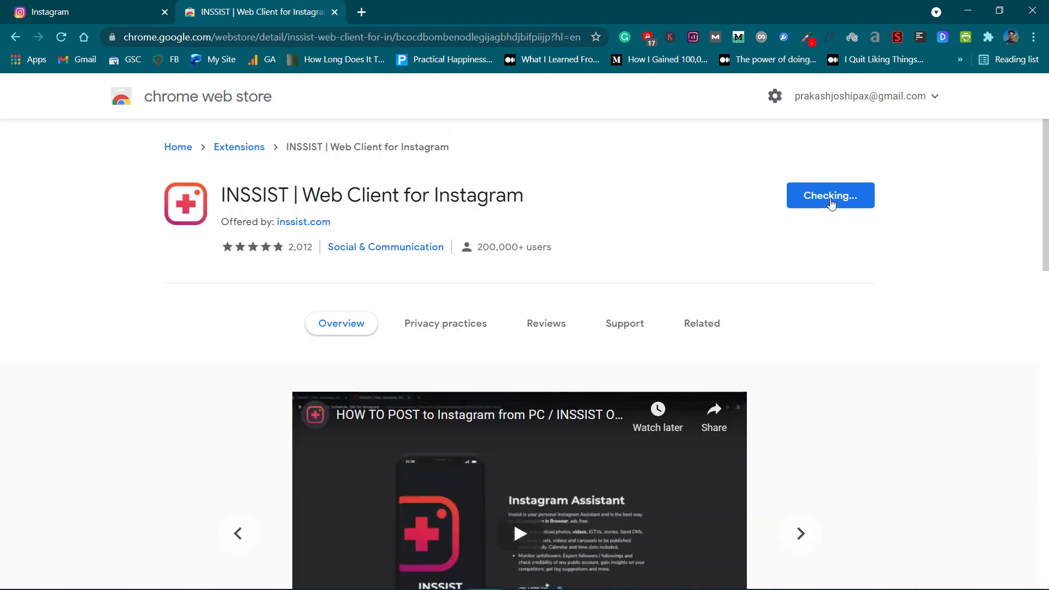
{"action": "left_click", "coordinate": [525, 189]}
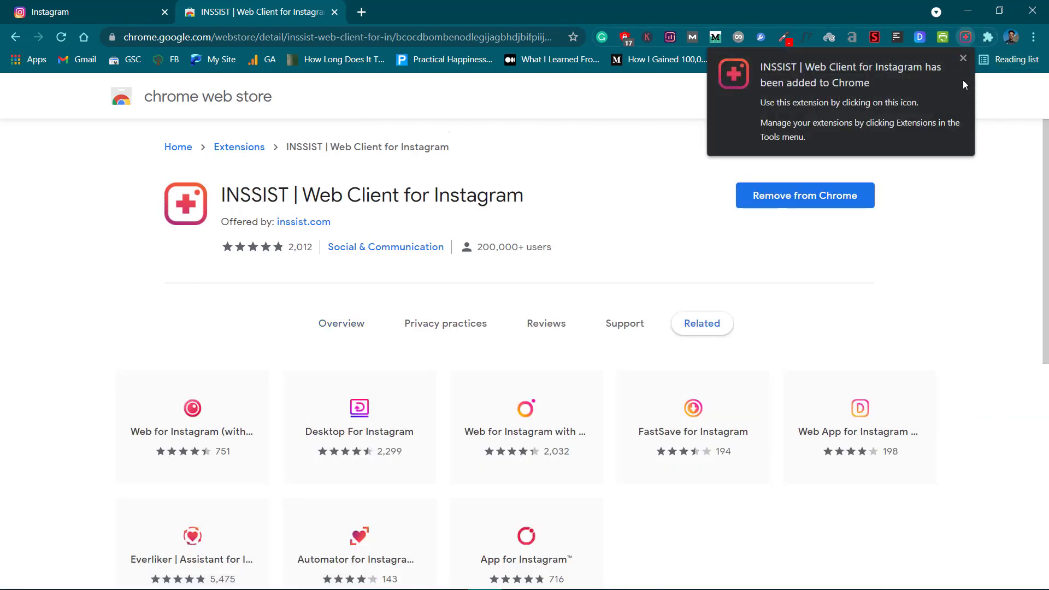
Step: Pin INSSIST from the Extensions menu so its icon stays in the toolbar
{"action": "left_click", "coordinate": [986, 38]}
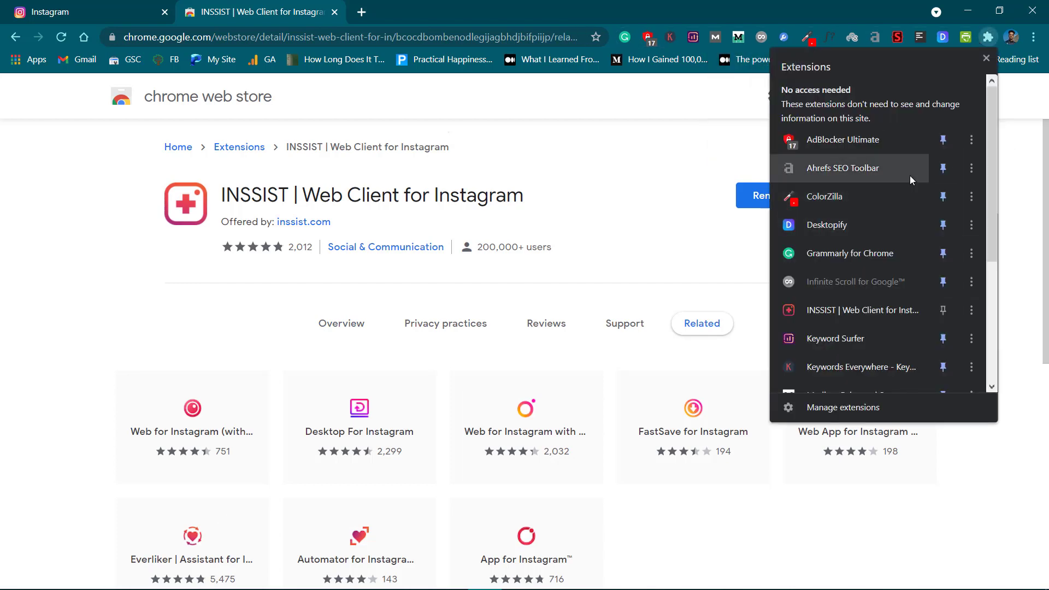
{"action": "scroll", "coordinate": [967, 281], "scroll_direction": "down", "scroll_amount": 3}
{"action": "scroll", "coordinate": [948, 276], "scroll_direction": "up", "scroll_amount": 2}
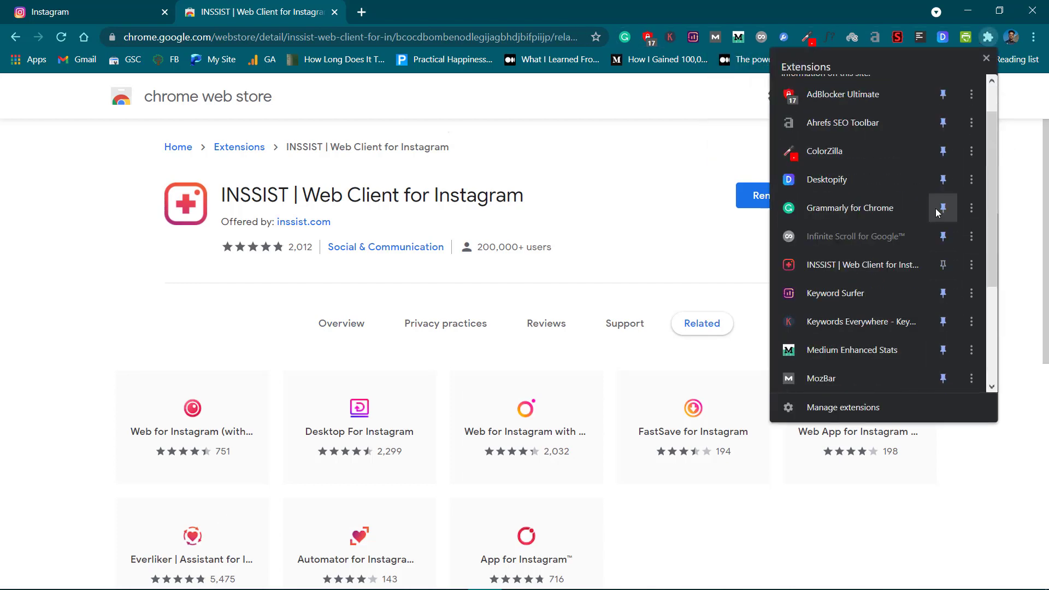
{"action": "left_click", "coordinate": [945, 264]}
{"action": "left_click", "coordinate": [690, 228]}
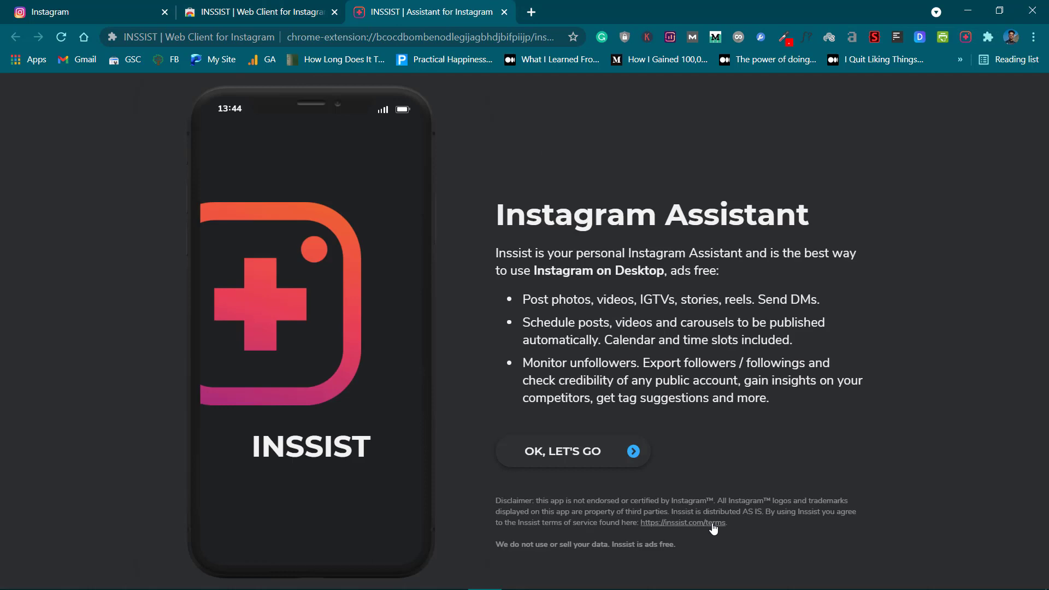
Step: Accept the INSSIST welcome screen and scroll the Instagram home feed in the phone frame
{"action": "left_click", "coordinate": [562, 462]}
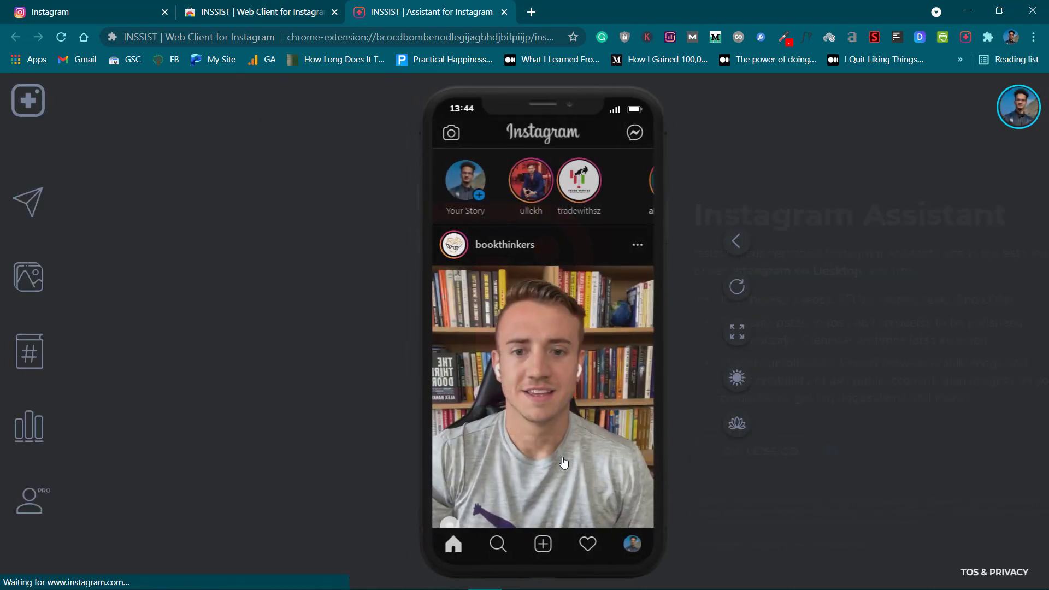
{"action": "scroll", "coordinate": [484, 262], "scroll_direction": "down", "scroll_amount": 15}
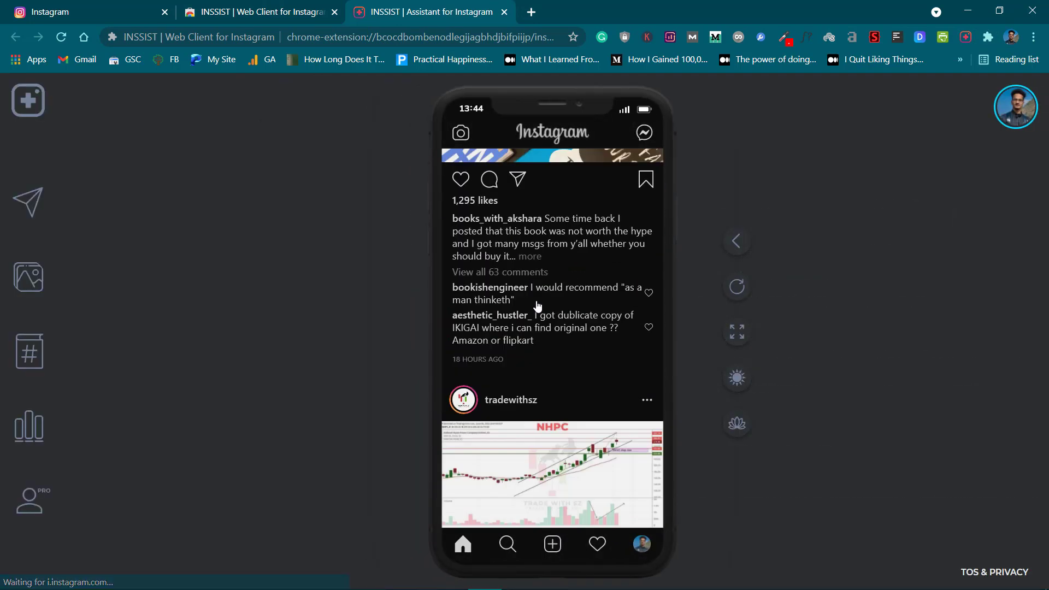
{"action": "scroll", "coordinate": [540, 273], "scroll_direction": "down", "scroll_amount": 10}
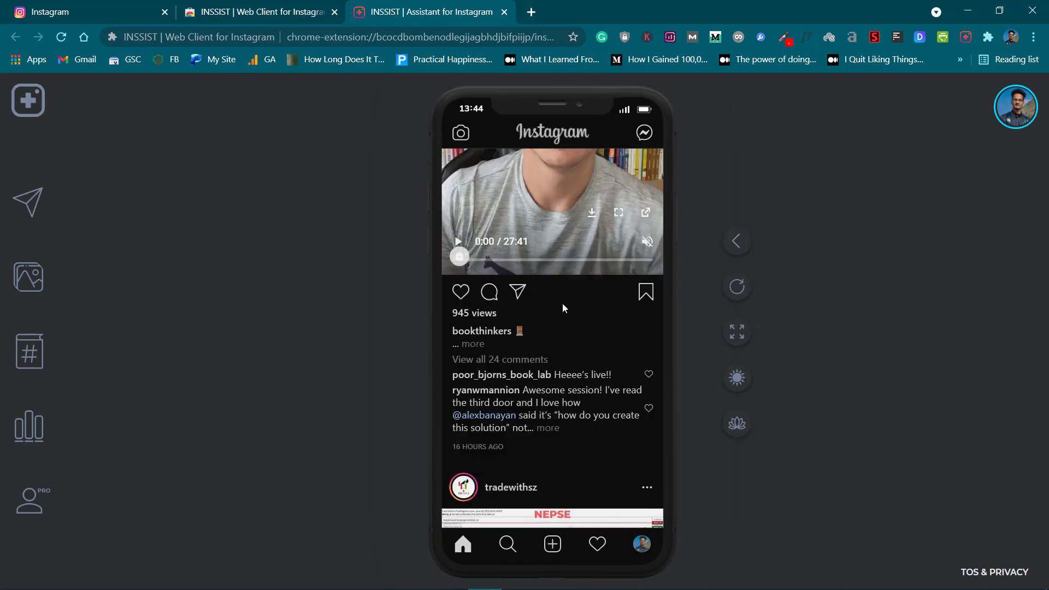
{"action": "mouse_move", "coordinate": [563, 255]}
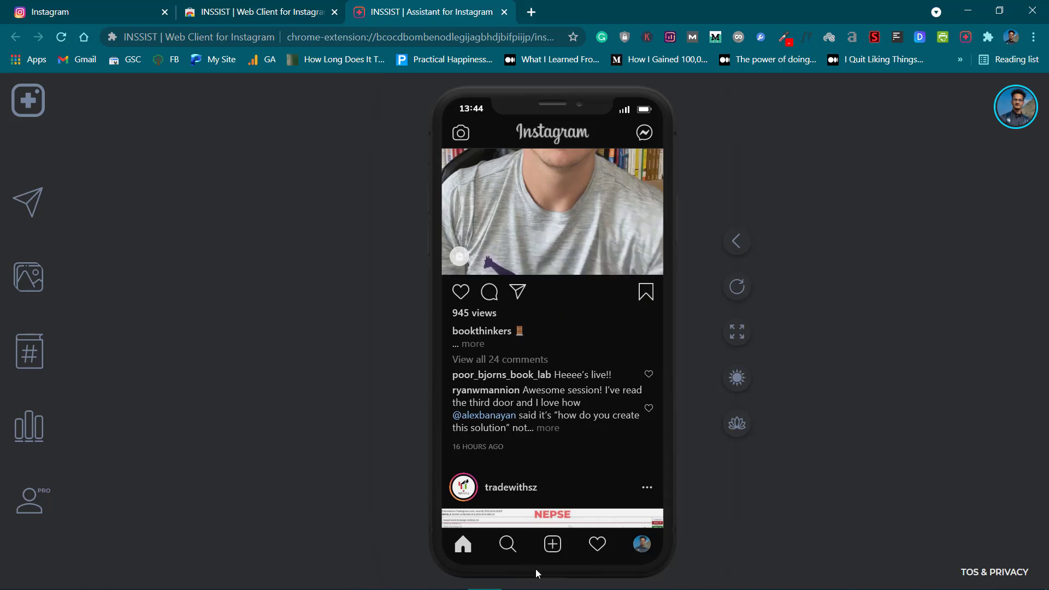
Step: Try a photo post, selecting several page images in Downloads, then cancel the file picker
{"action": "left_click", "coordinate": [553, 545]}
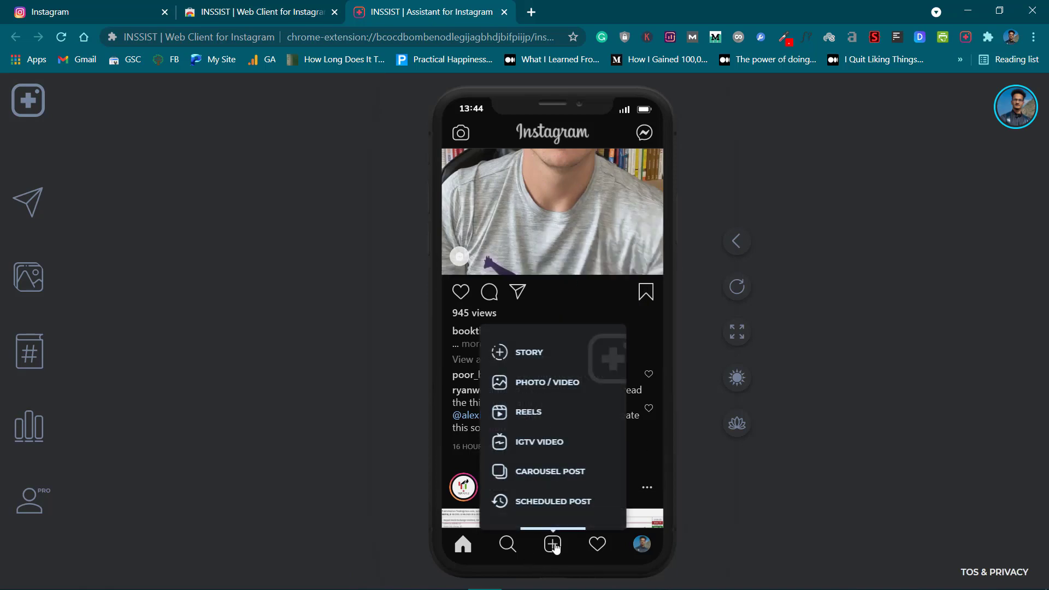
{"action": "left_click", "coordinate": [568, 381]}
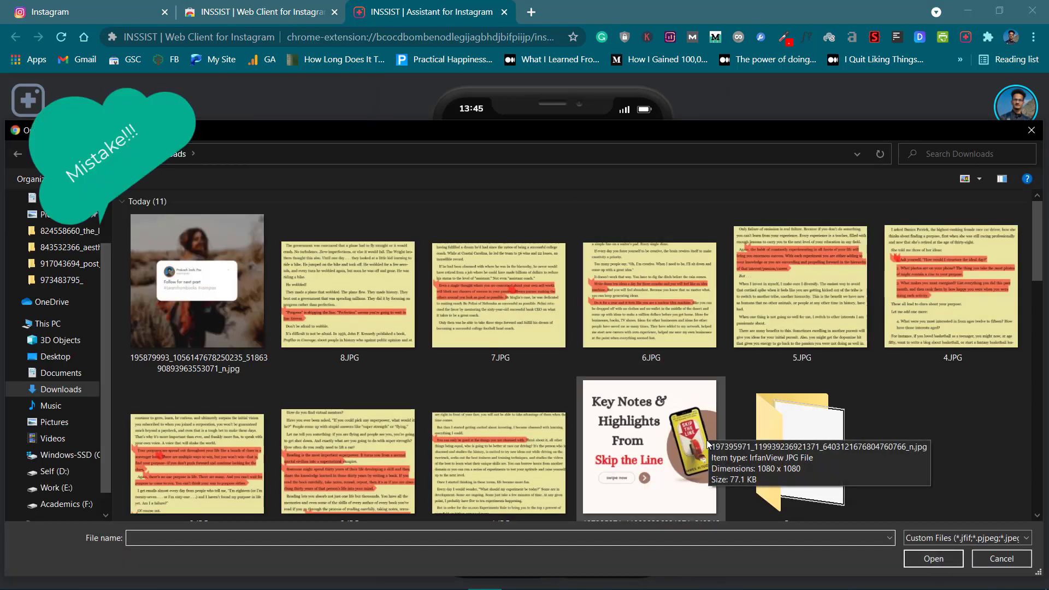
{"action": "scroll", "coordinate": [689, 432], "scroll_direction": "down", "scroll_amount": 1}
{"action": "left_click", "coordinate": [690, 430]}
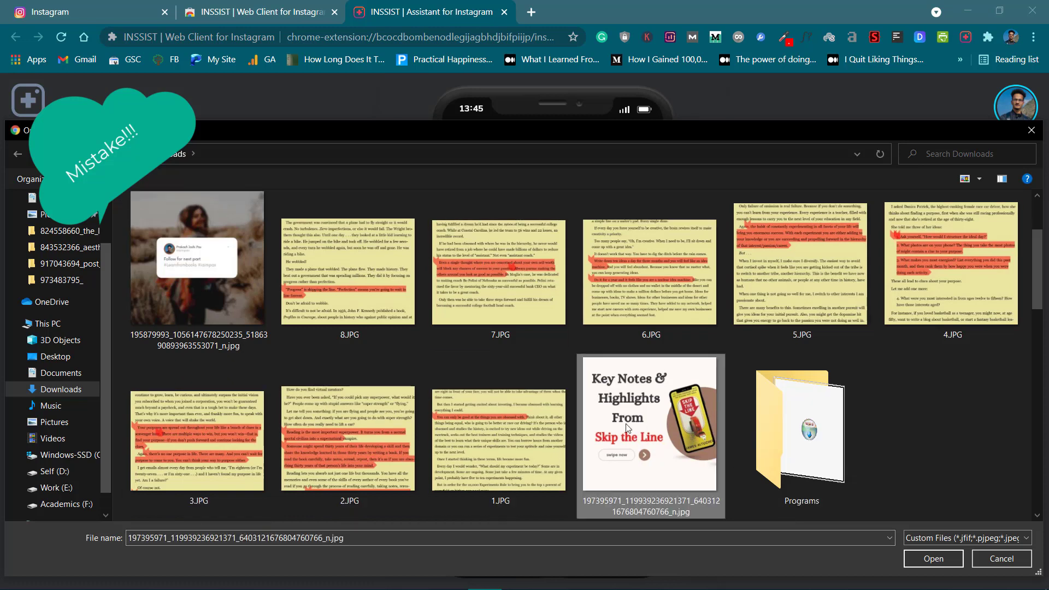
{"action": "left_click", "coordinate": [464, 424]}
{"action": "left_click", "coordinate": [932, 427]}
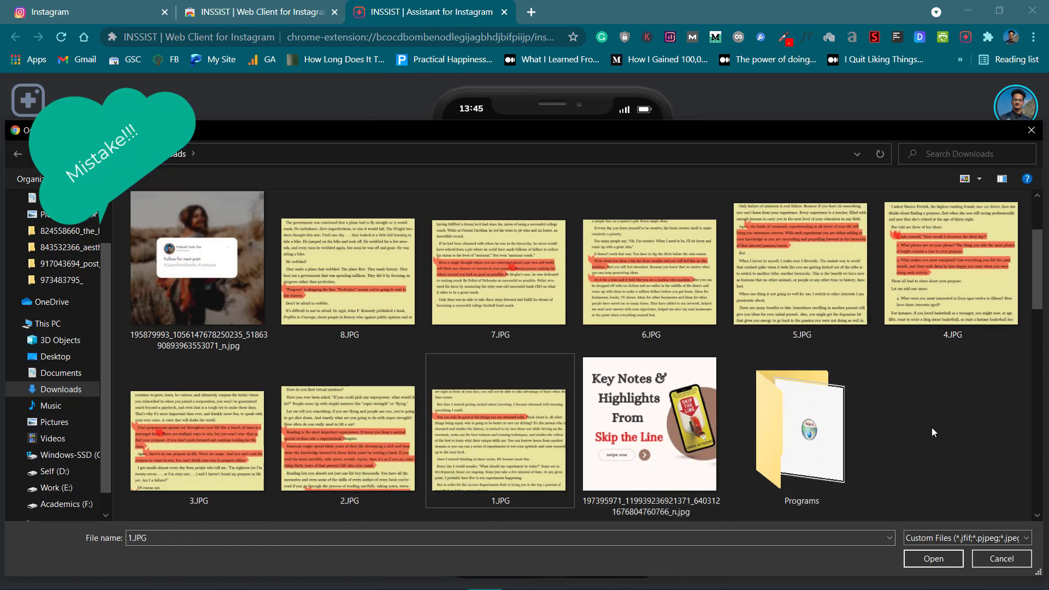
{"action": "left_click", "coordinate": [601, 415]}
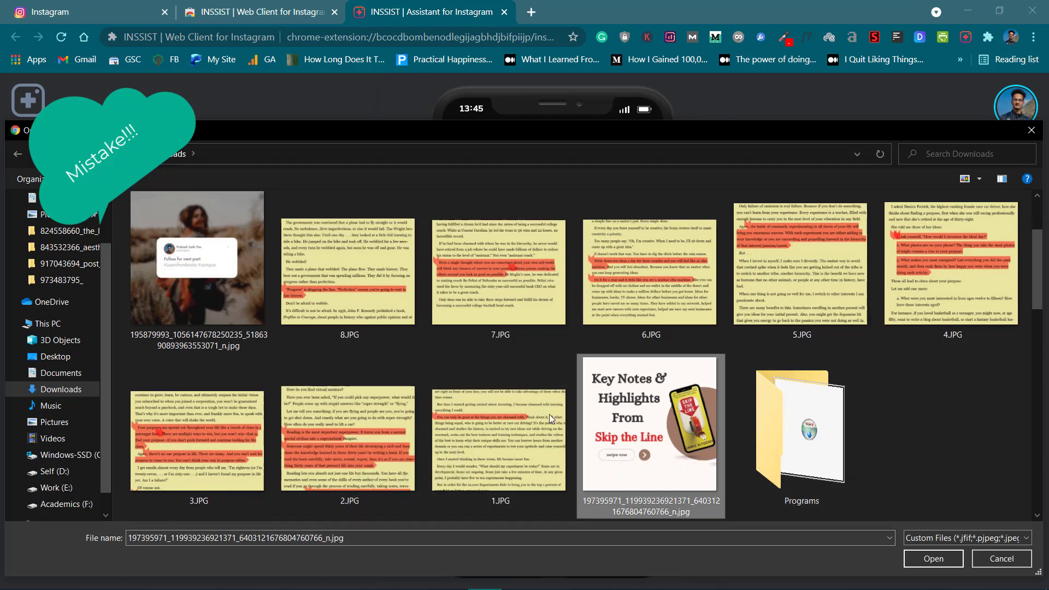
{"action": "left_click", "coordinate": [491, 421]}
{"action": "left_click", "coordinate": [355, 431]}
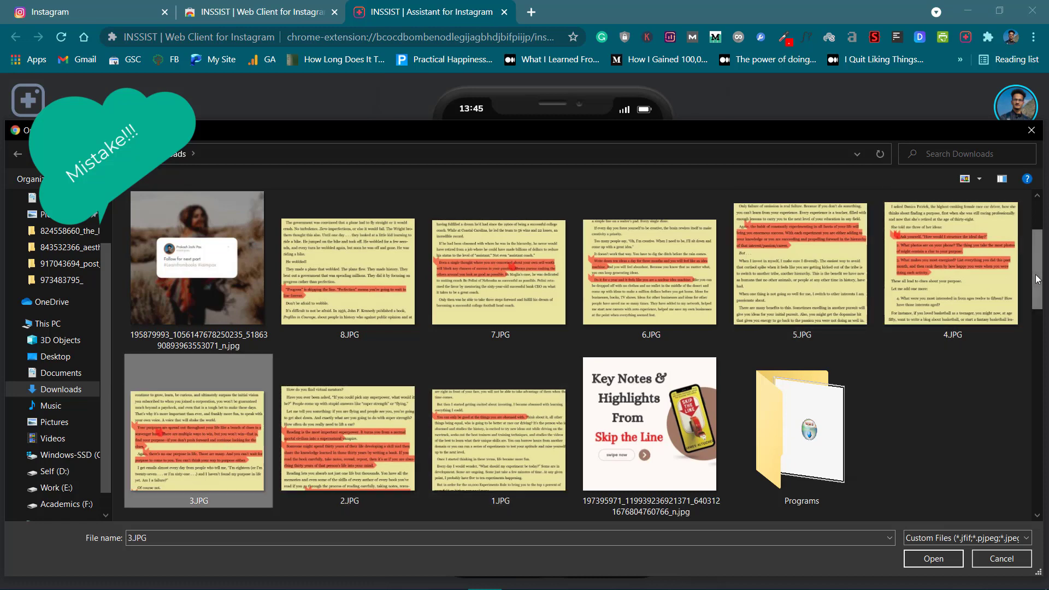
{"action": "left_click", "coordinate": [968, 274]}
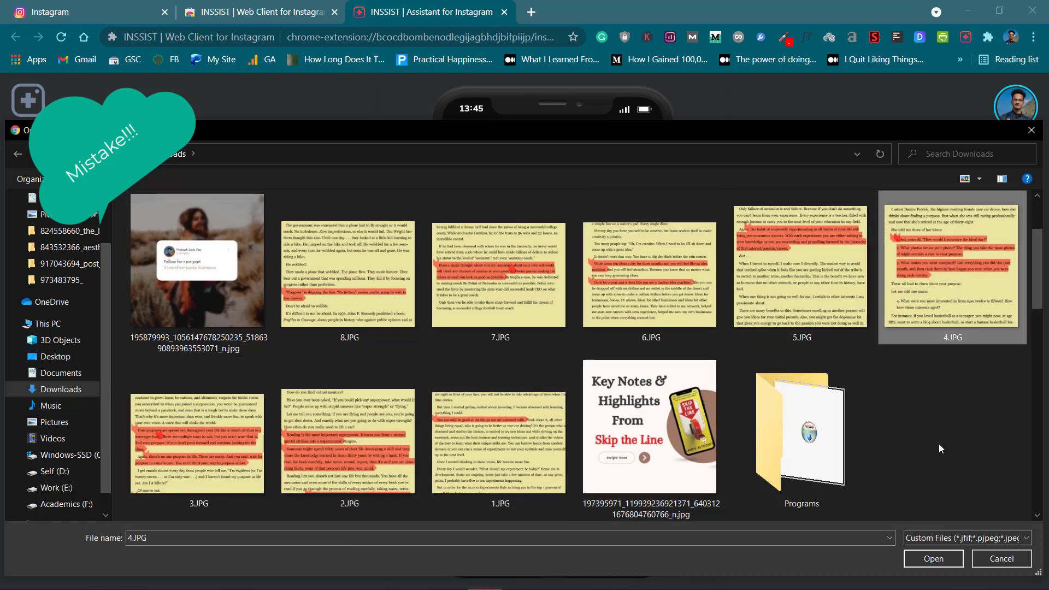
{"action": "left_click", "coordinate": [644, 434]}
{"action": "left_click", "coordinate": [486, 419]}
{"action": "left_click", "coordinate": [379, 414]}
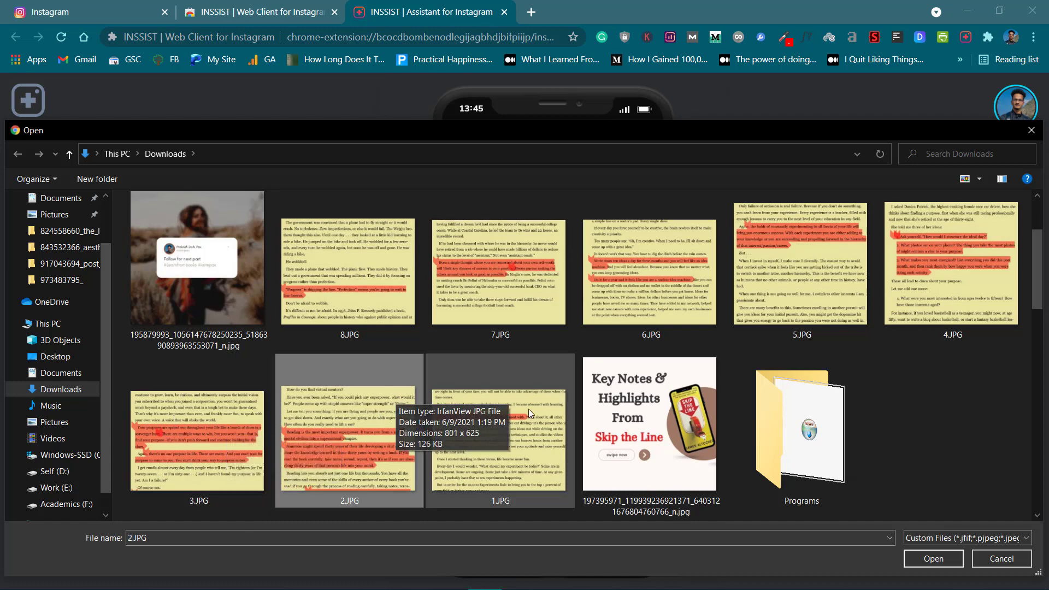
{"action": "left_click", "coordinate": [668, 468]}
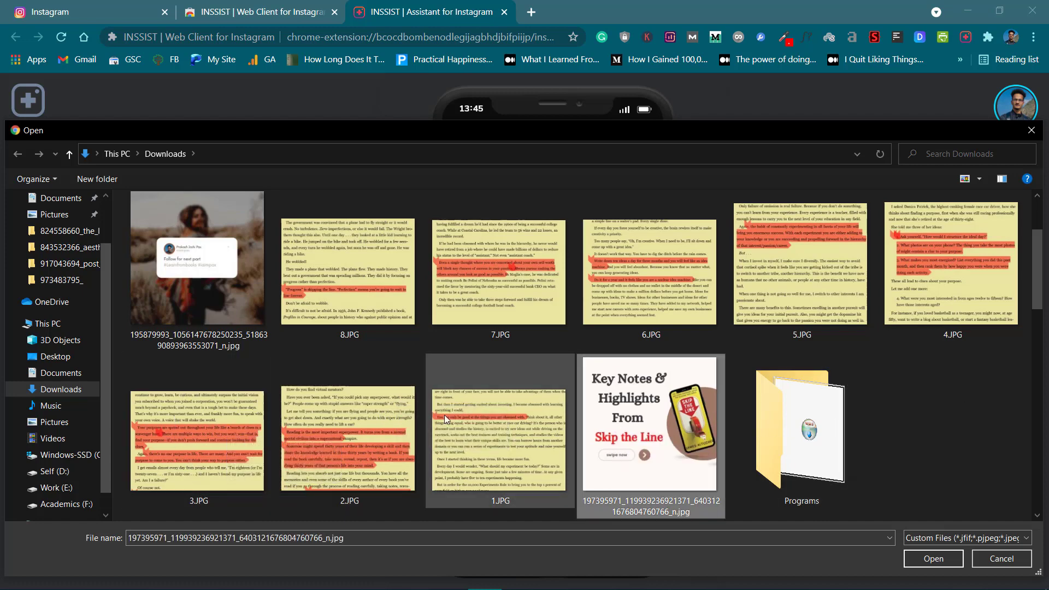
{"action": "left_click", "coordinate": [444, 415]}
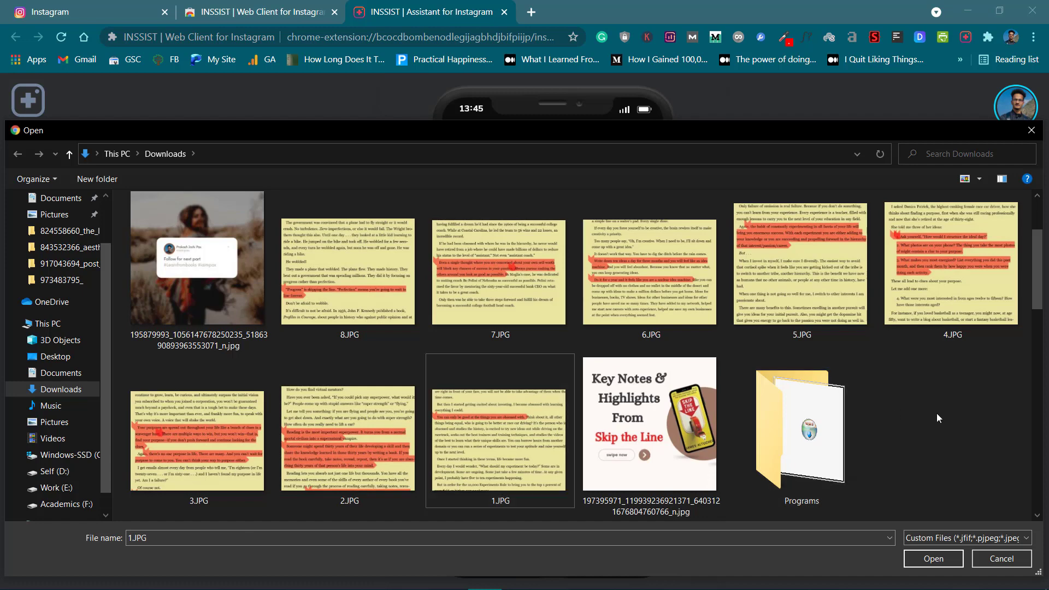
{"action": "left_click", "coordinate": [1016, 558]}
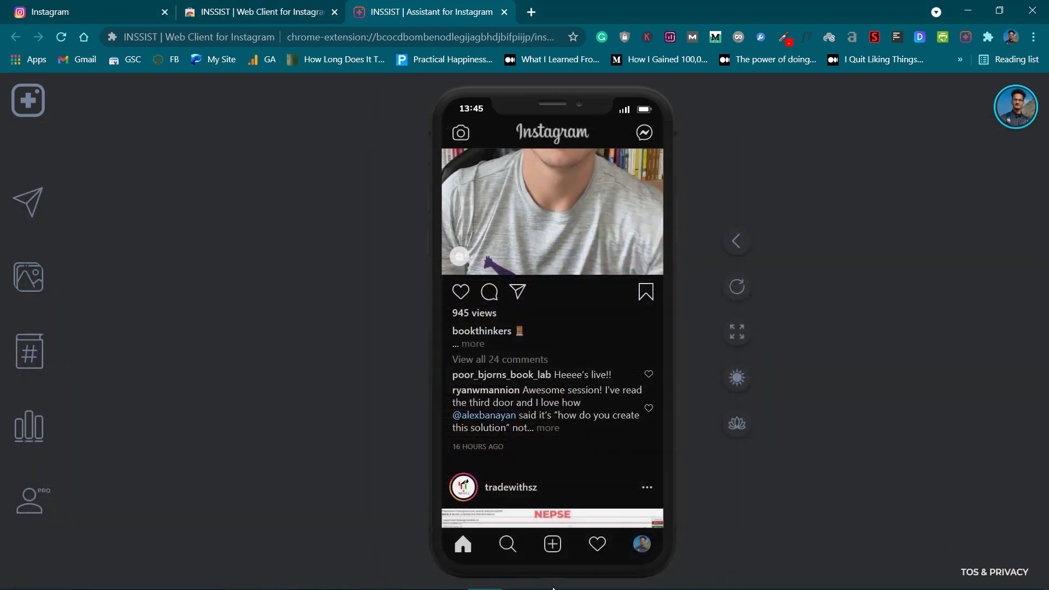
Step: Start a new Carousel Post and choose to select image files
{"action": "left_click", "coordinate": [552, 544]}
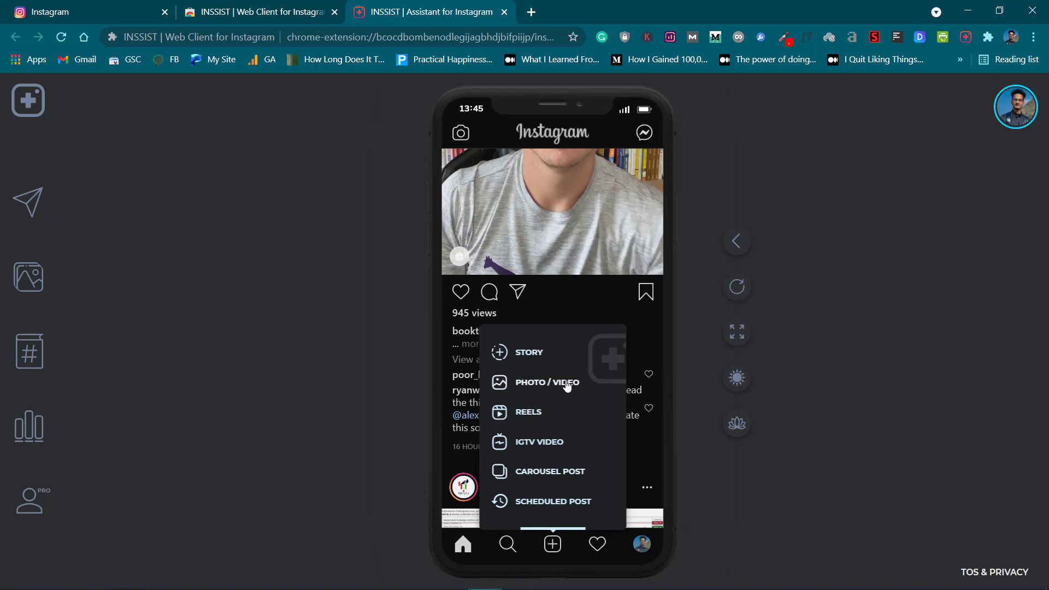
{"action": "left_click", "coordinate": [570, 471]}
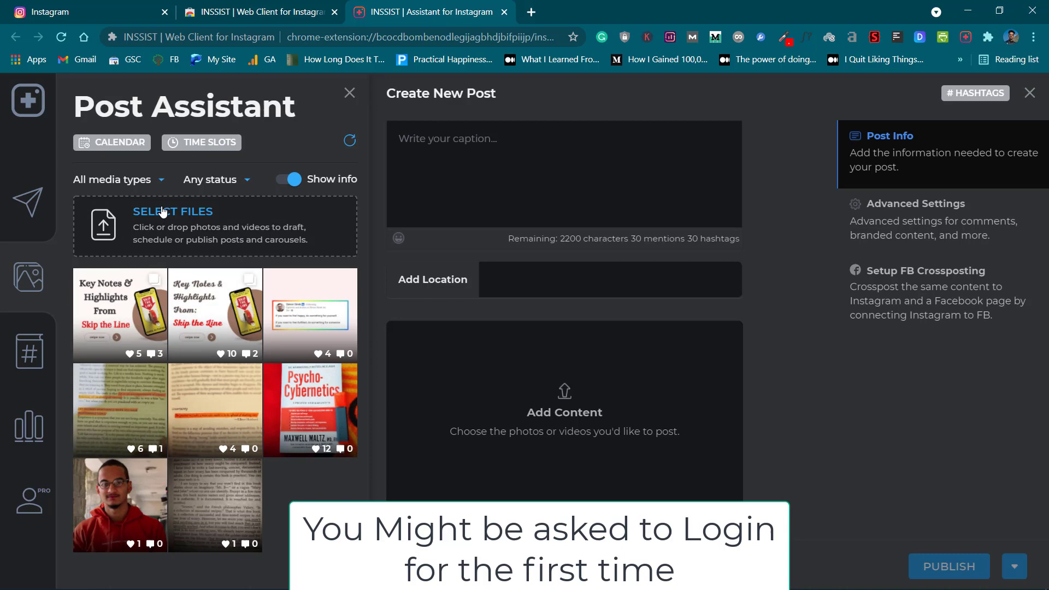
{"action": "left_click", "coordinate": [162, 212]}
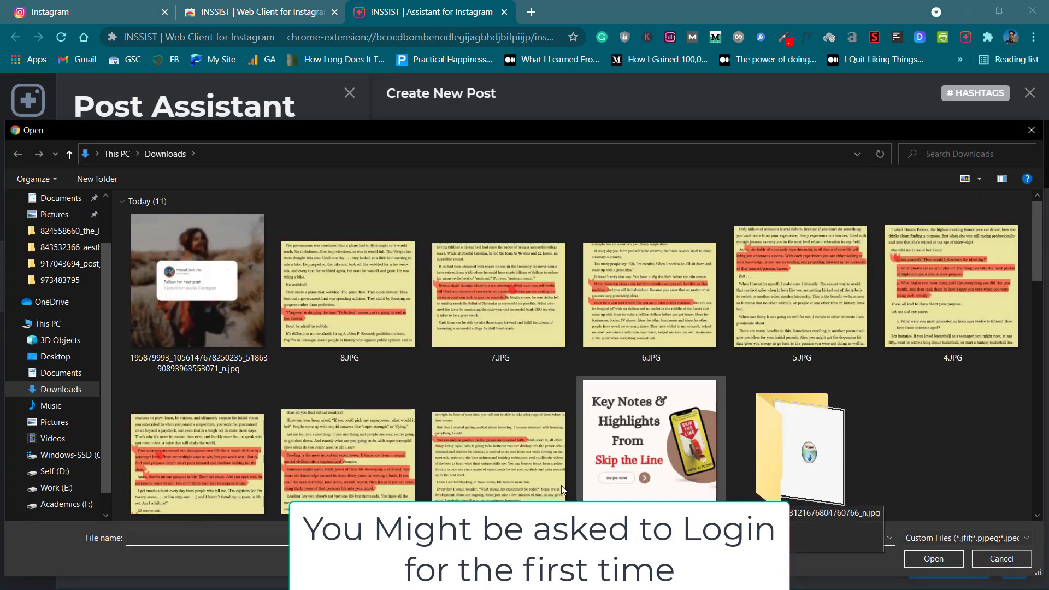
Step: Select the ten book-page images, including Key Notes and Follow for next part, and upload them
{"action": "left_click", "coordinate": [507, 457]}
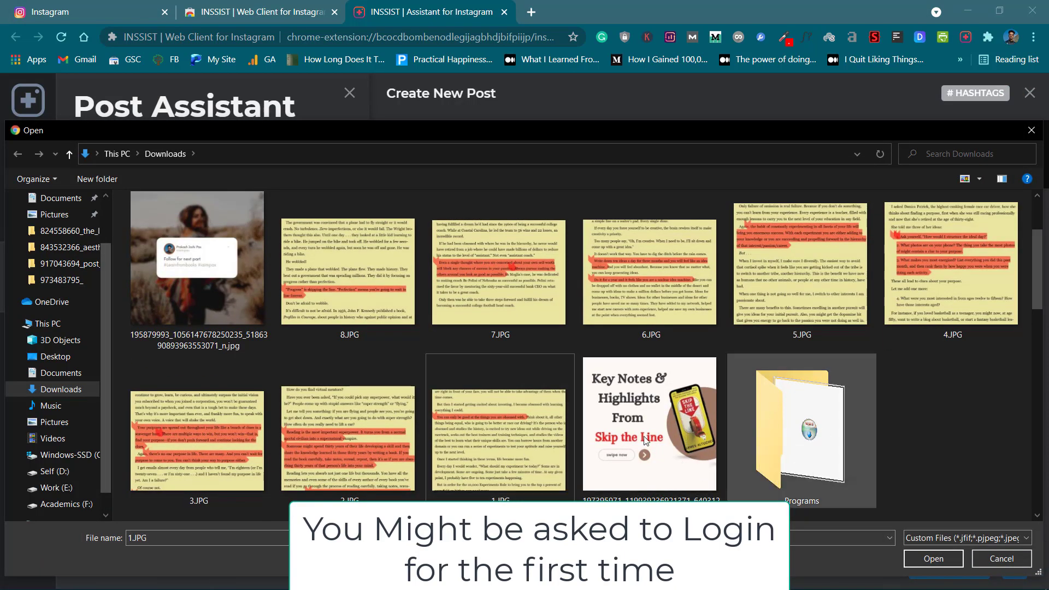
{"action": "left_click", "coordinate": [645, 440], "text": "ctrl"}
{"action": "left_click", "coordinate": [372, 435], "text": "ctrl"}
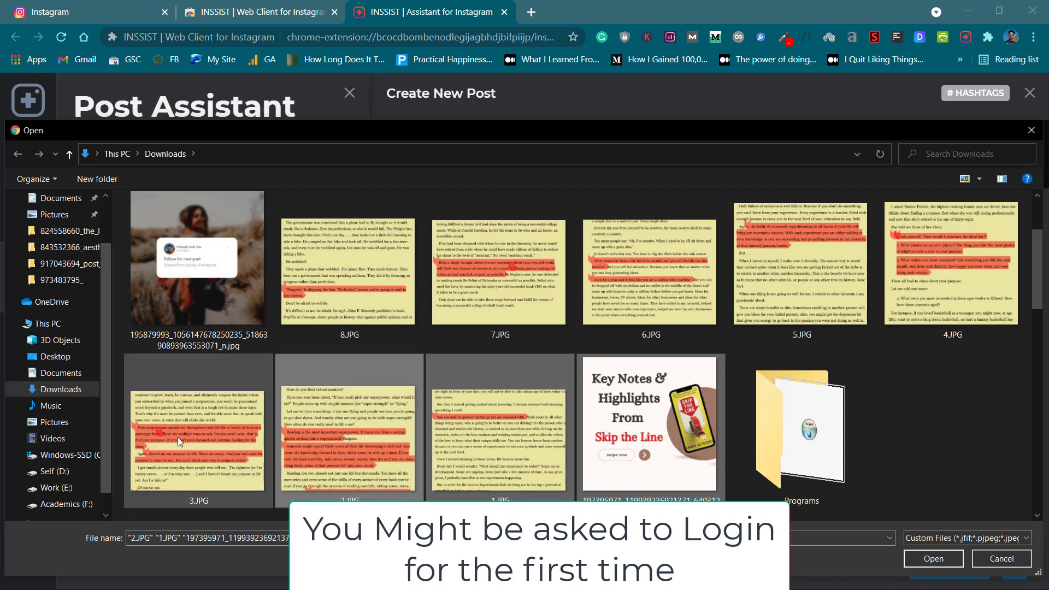
{"action": "left_click", "coordinate": [178, 437], "text": "ctrl"}
{"action": "left_click", "coordinate": [984, 244], "text": "ctrl"}
{"action": "left_click", "coordinate": [841, 270], "text": "ctrl"}
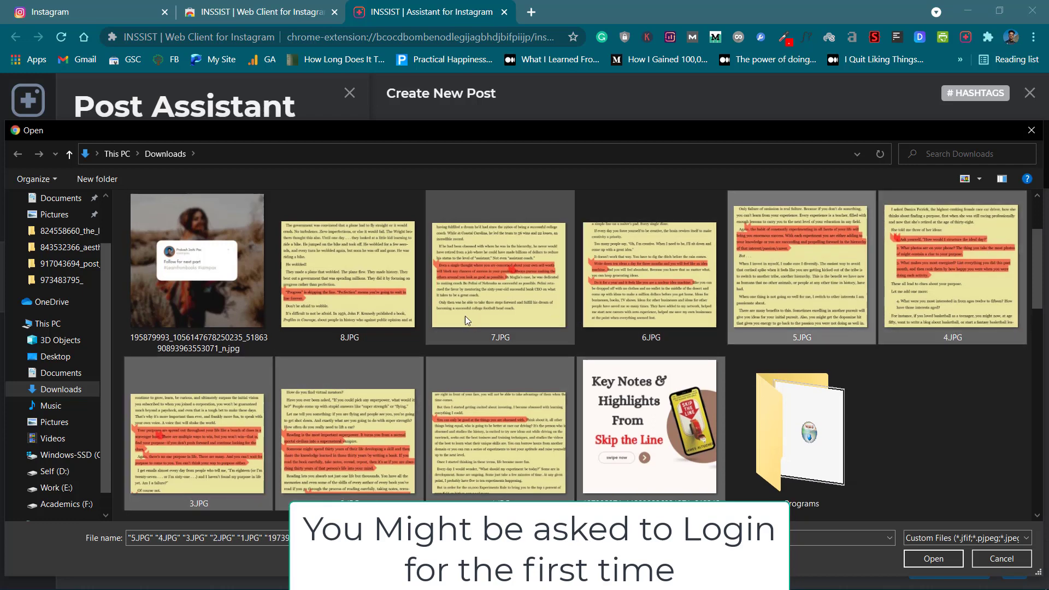
{"action": "left_click", "coordinate": [660, 290]}
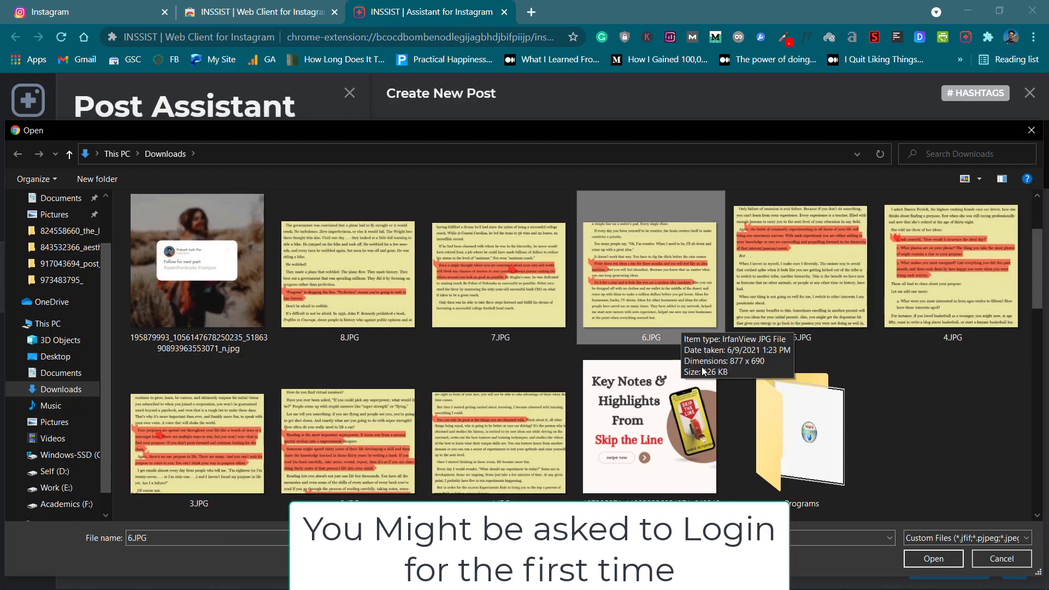
{"action": "left_click", "coordinate": [661, 443]}
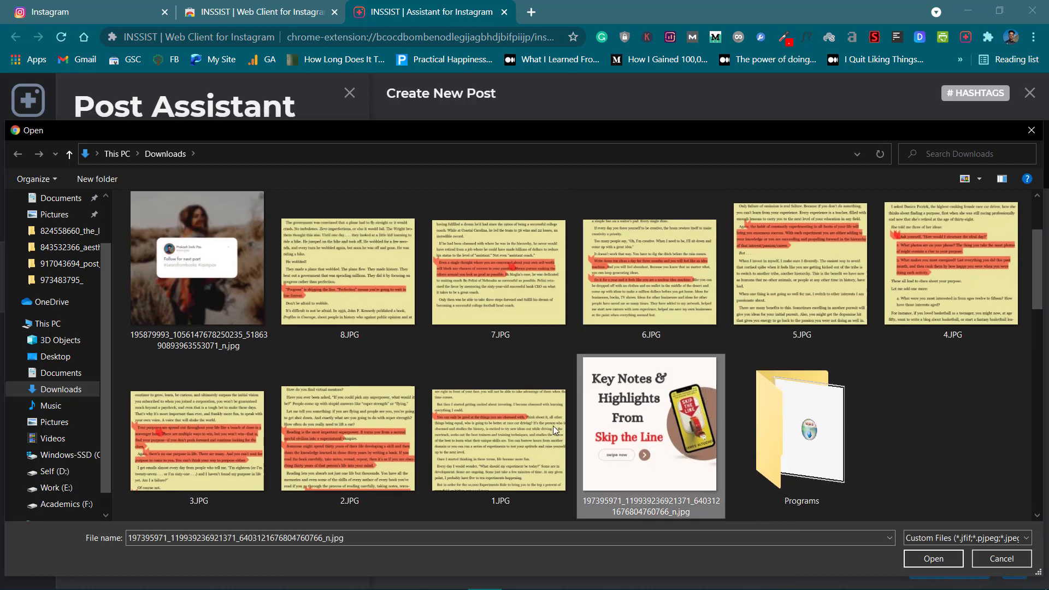
{"action": "left_click", "coordinate": [361, 270], "text": "shift"}
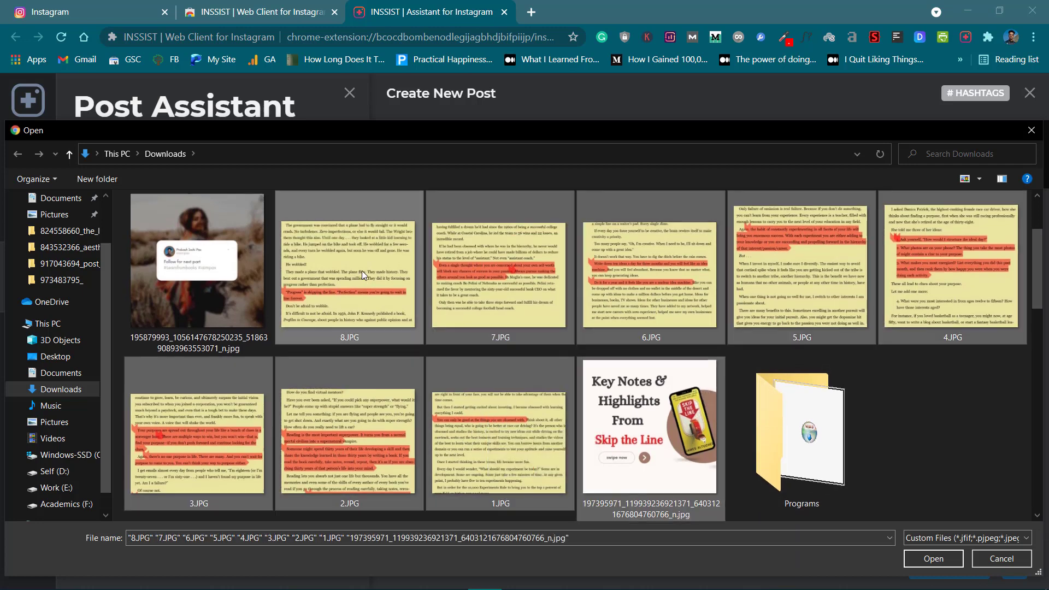
{"action": "left_click", "coordinate": [260, 272], "text": "ctrl"}
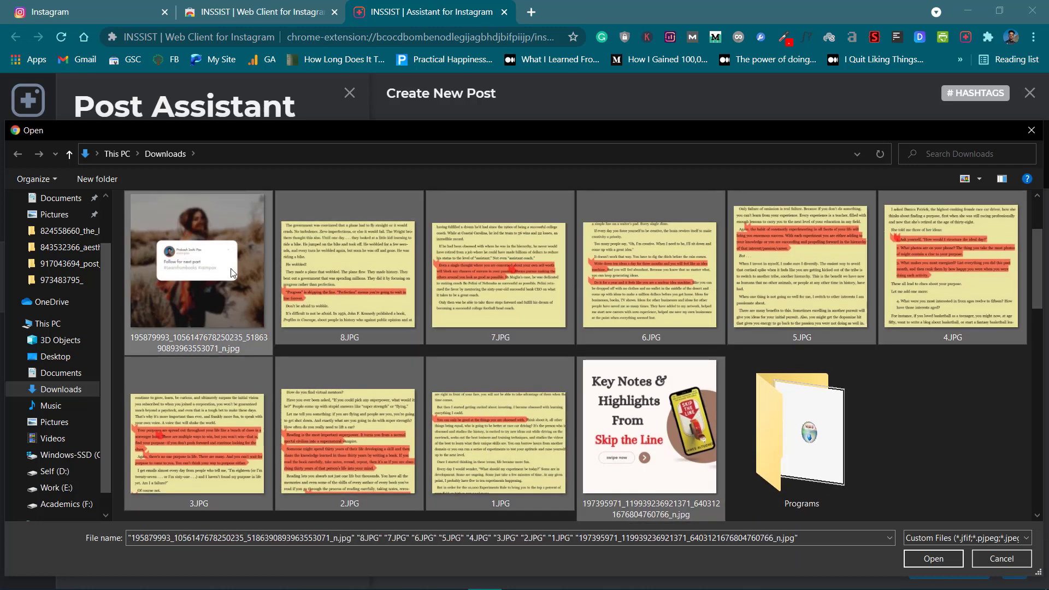
{"action": "left_click", "coordinate": [933, 558]}
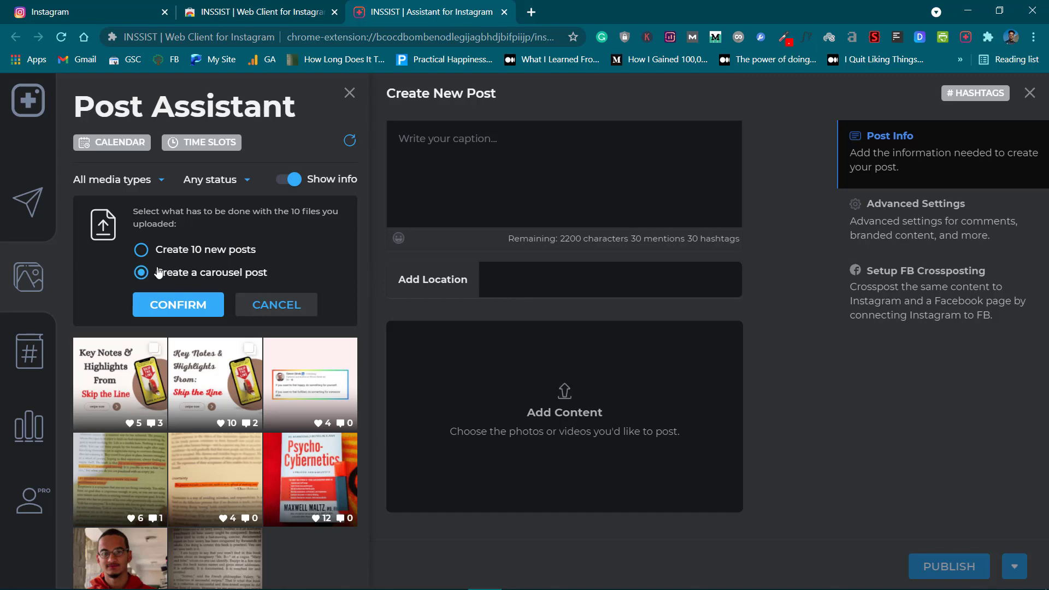
Step: Choose 'Create a carousel post' and confirm, combining the ten files into numbered slides
{"action": "left_click", "coordinate": [203, 308]}
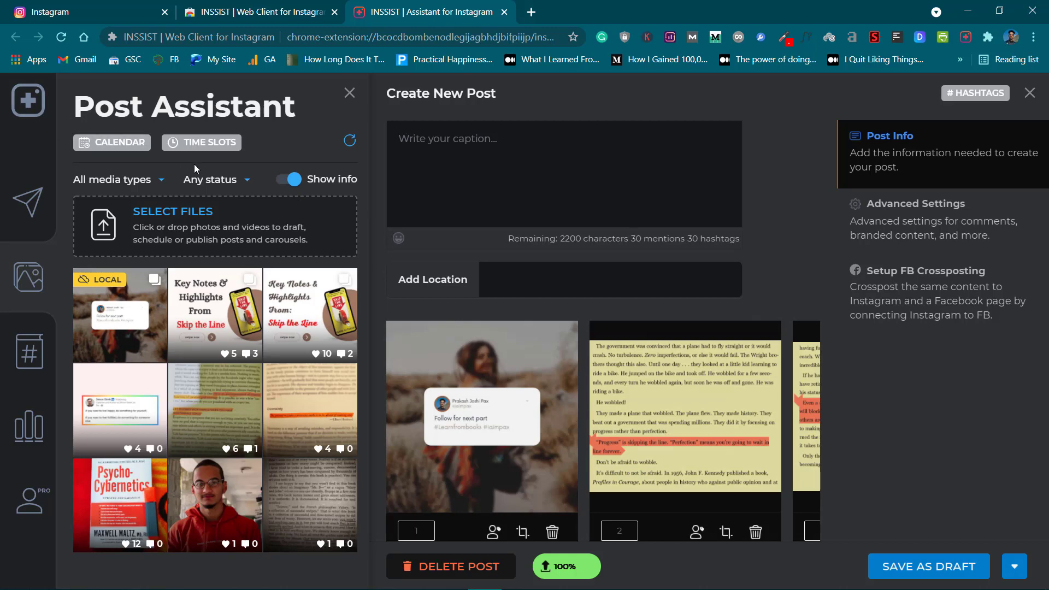
Step: Page through slides 1 to 10 to check the carousel's current order
{"action": "left_click", "coordinate": [803, 420]}
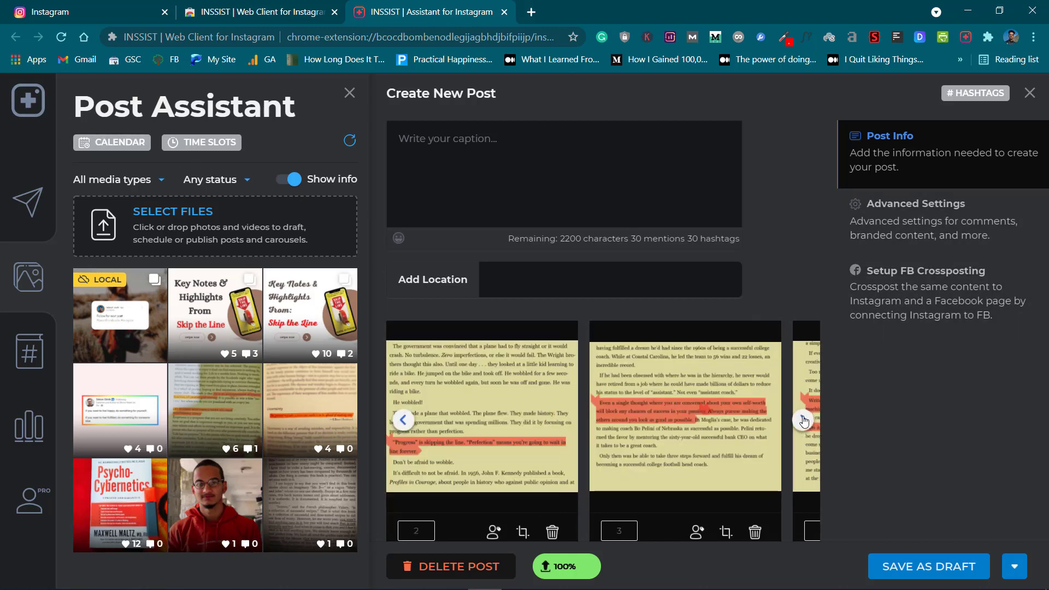
{"action": "left_click", "coordinate": [803, 421]}
{"action": "left_click", "coordinate": [803, 421]}
{"action": "left_click", "coordinate": [803, 420]}
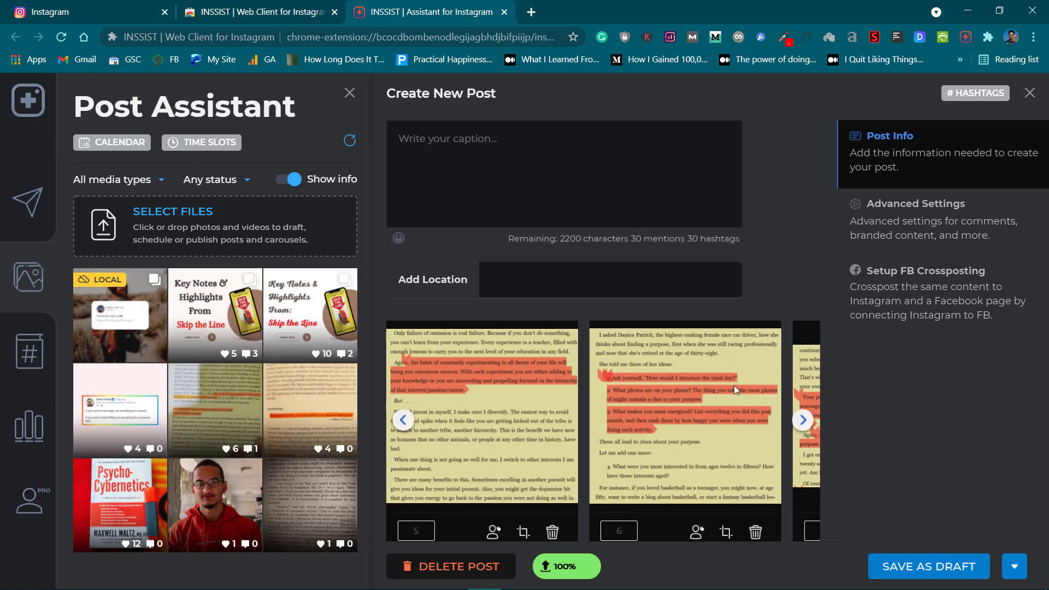
{"action": "left_click", "coordinate": [802, 421]}
{"action": "left_click", "coordinate": [802, 421]}
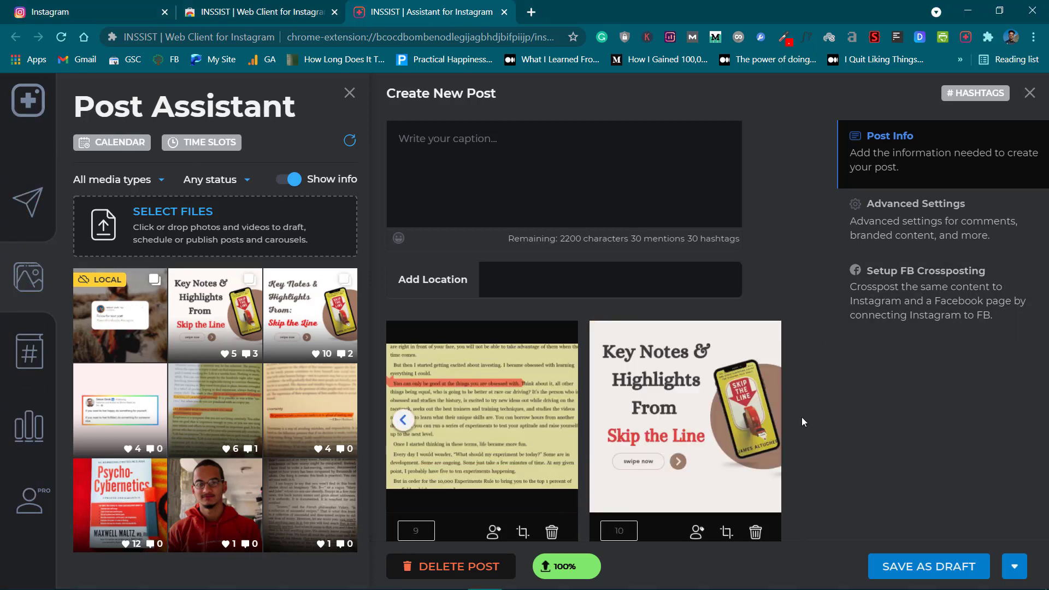
{"action": "scroll", "coordinate": [622, 441], "scroll_direction": "down", "scroll_amount": 1}
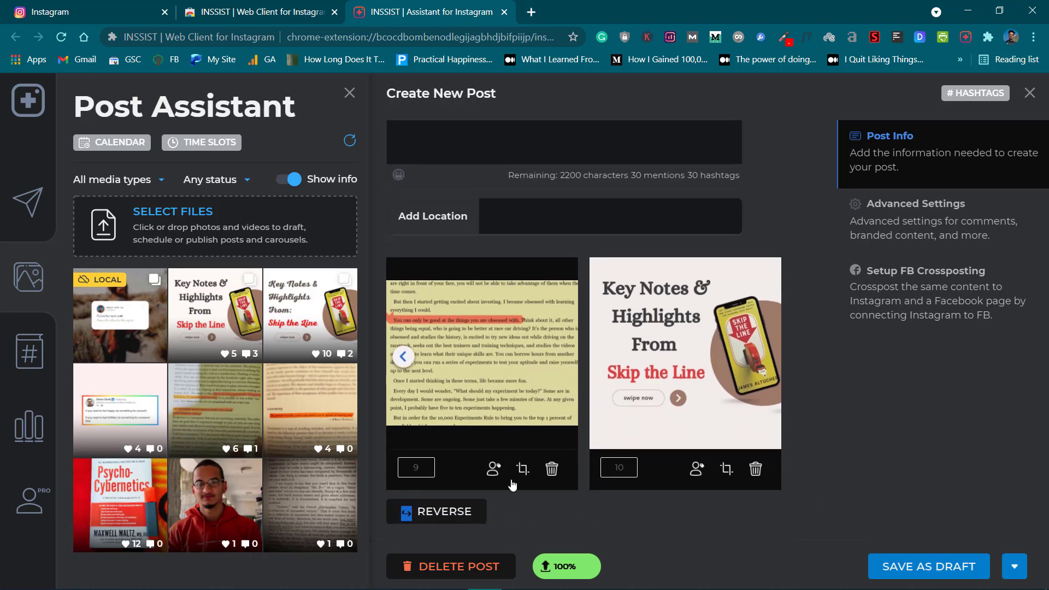
Step: Reverse the slide order so Key Notes leads, then step through to the final slide
{"action": "left_click", "coordinate": [444, 514]}
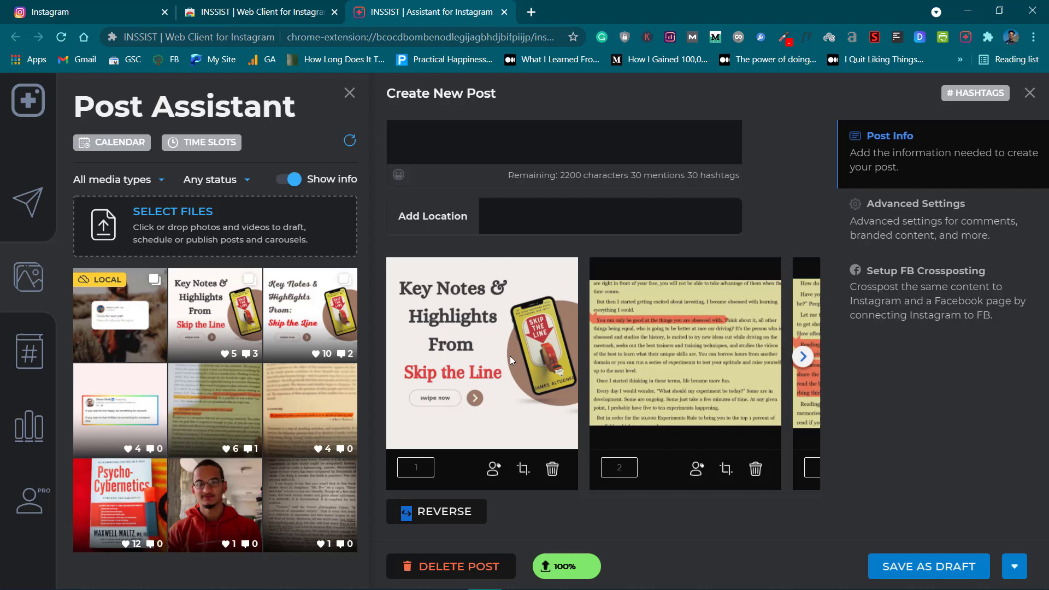
{"action": "left_click", "coordinate": [807, 359]}
{"action": "left_click", "coordinate": [807, 358]}
{"action": "left_click", "coordinate": [807, 359]}
{"action": "left_click", "coordinate": [807, 358]}
{"action": "left_click", "coordinate": [807, 358]}
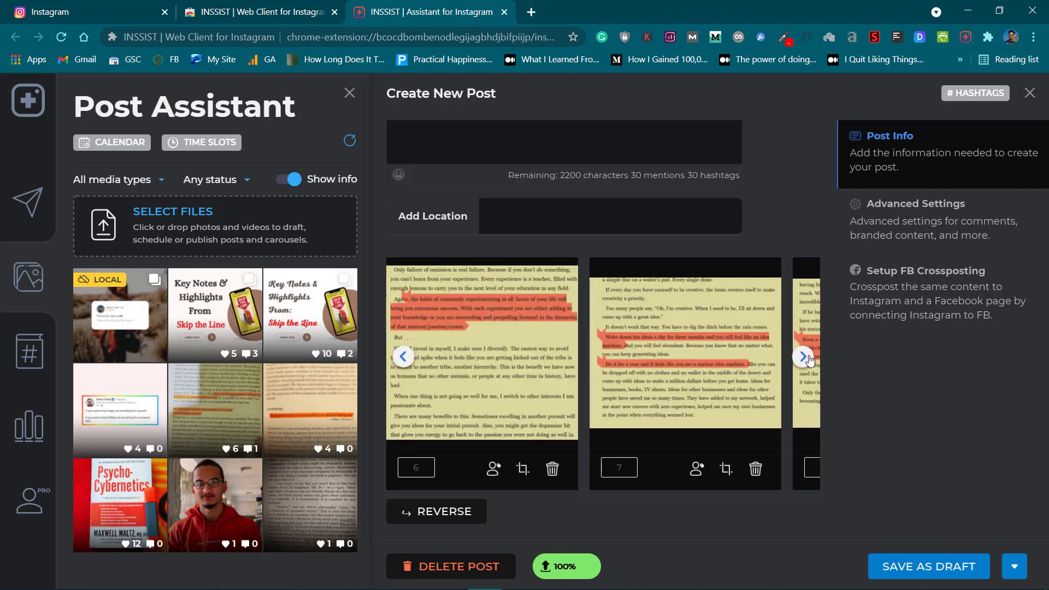
{"action": "left_click", "coordinate": [807, 358]}
{"action": "left_click", "coordinate": [807, 358]}
{"action": "left_click", "coordinate": [807, 358]}
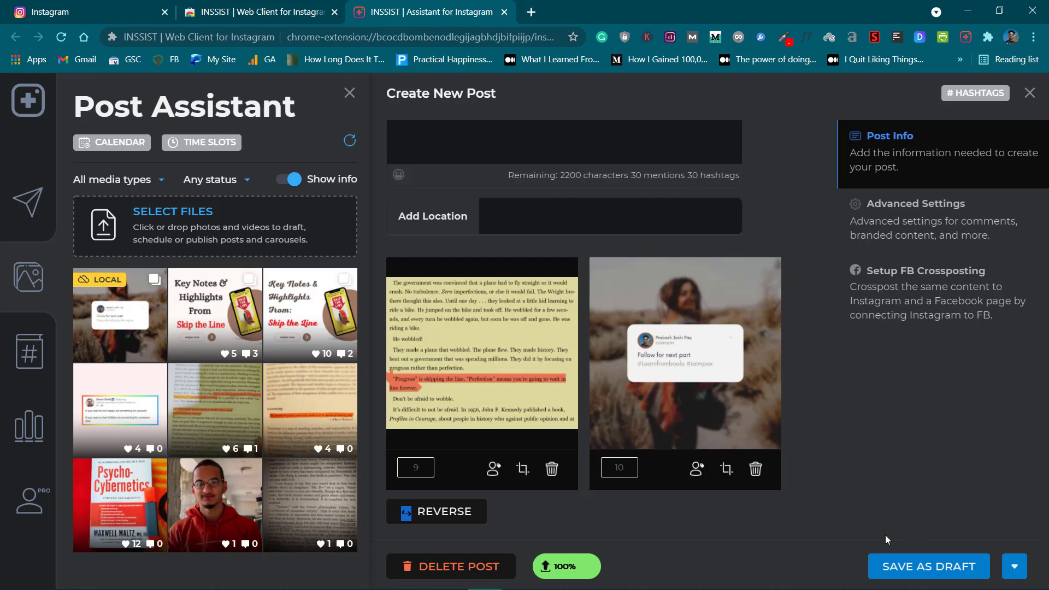
Step: Switch from Save as Draft to Publish Now and publish the Key Notes carousel
{"action": "left_click", "coordinate": [1012, 569]}
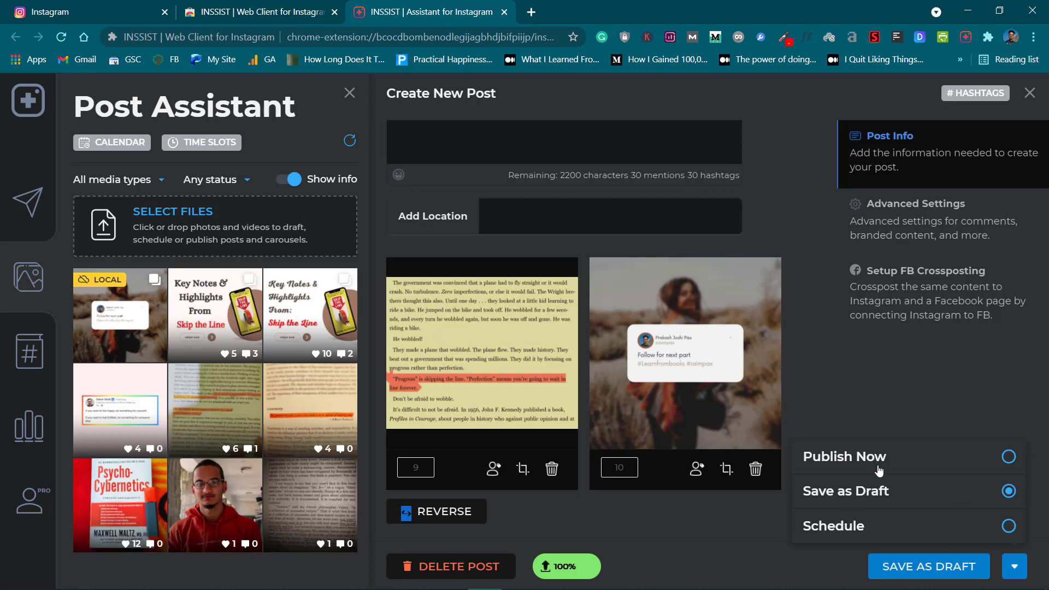
{"action": "left_click", "coordinate": [1008, 457]}
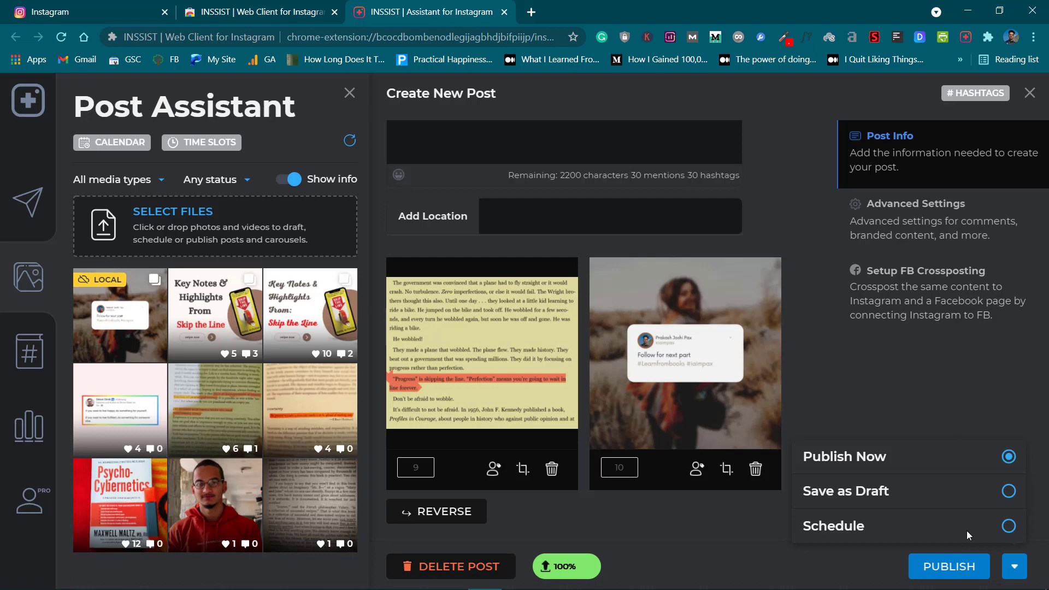
{"action": "left_click", "coordinate": [949, 564]}
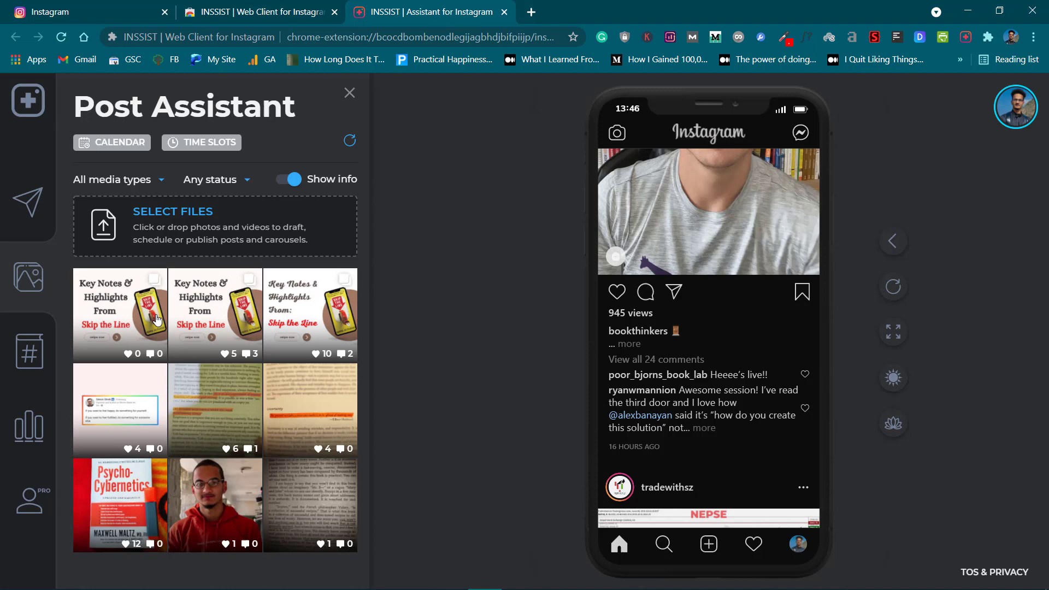
Step: Open the newest post from the profile grid and page through all slides to Follow for next part
{"action": "left_click", "coordinate": [798, 543]}
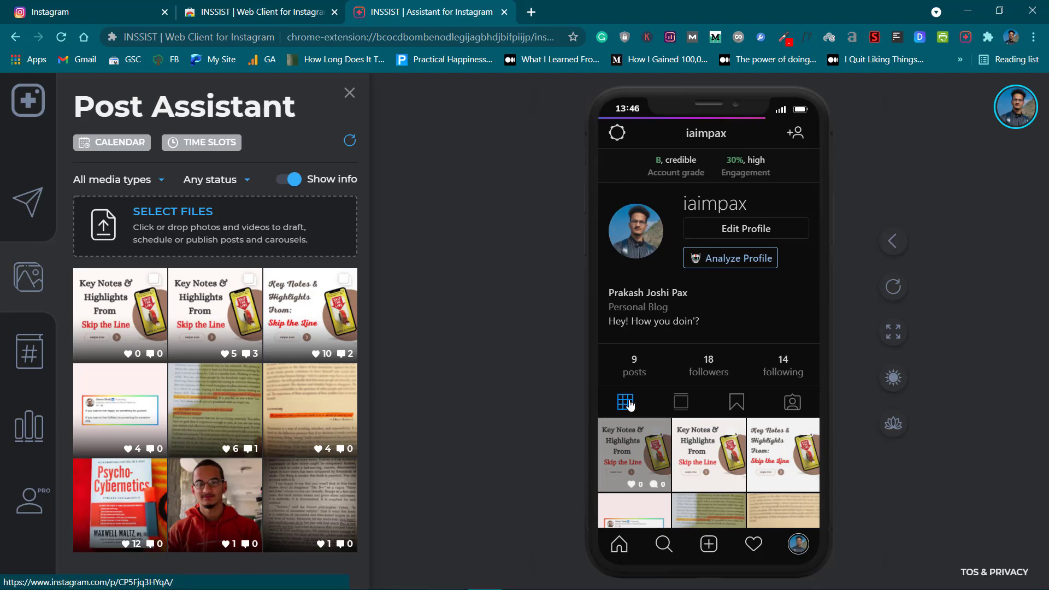
{"action": "left_click", "coordinate": [649, 453]}
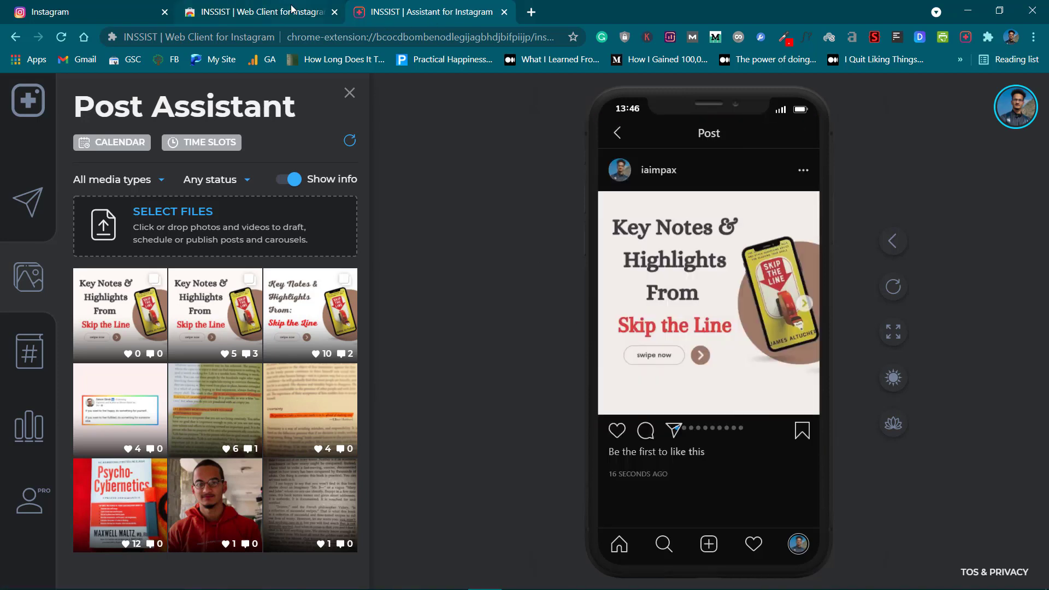
{"action": "mouse_move", "coordinate": [778, 358]}
{"action": "left_click", "coordinate": [802, 304]}
{"action": "left_click", "coordinate": [803, 304]}
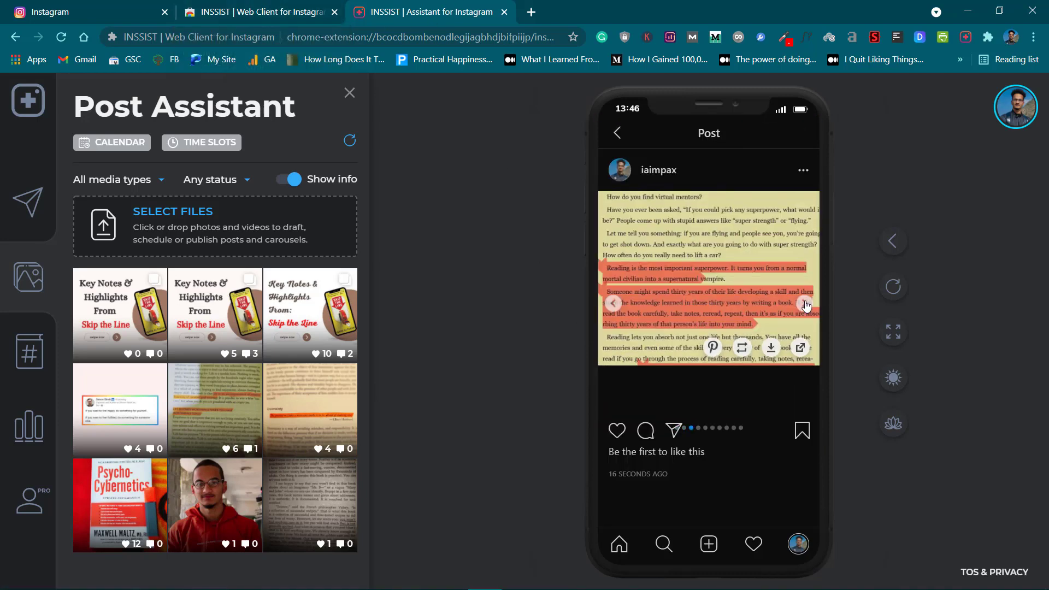
{"action": "left_click", "coordinate": [805, 305]}
{"action": "left_click", "coordinate": [805, 304]}
{"action": "left_click", "coordinate": [805, 304]}
{"action": "left_click", "coordinate": [805, 304]}
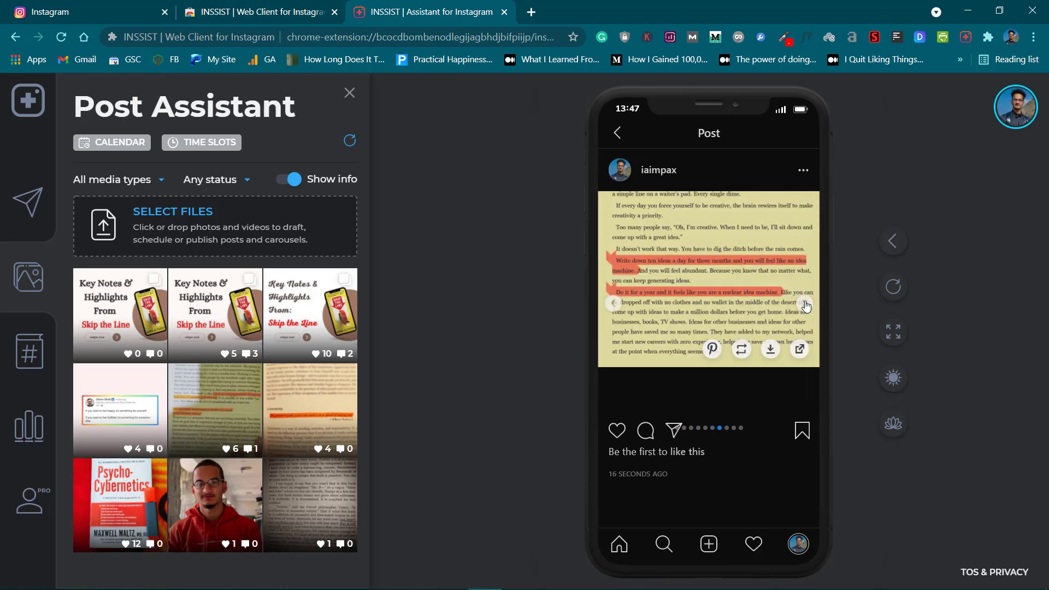
{"action": "left_click", "coordinate": [804, 302]}
{"action": "left_click", "coordinate": [804, 301]}
{"action": "left_click", "coordinate": [804, 301]}
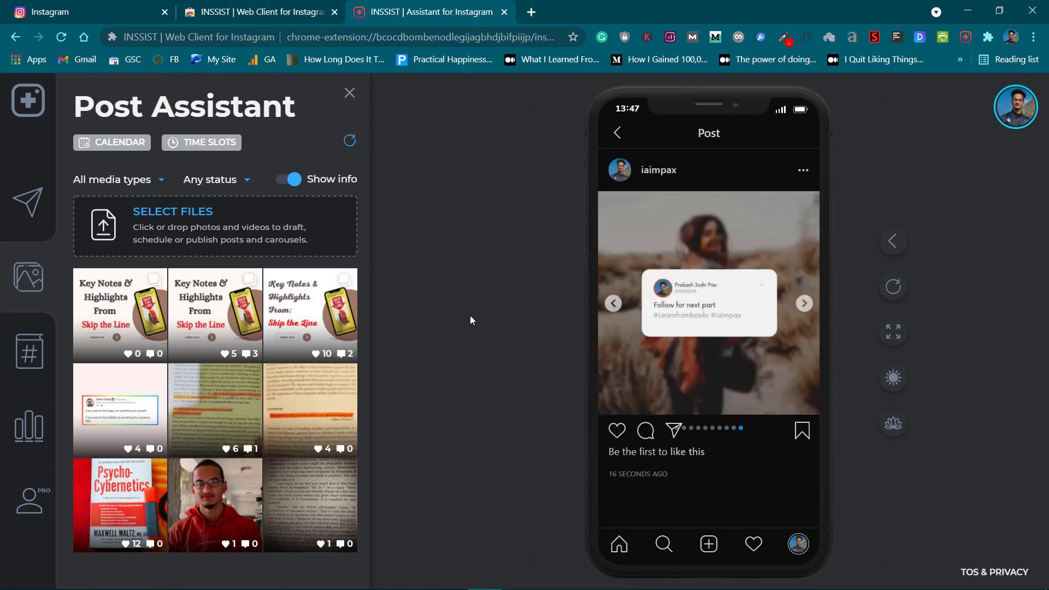